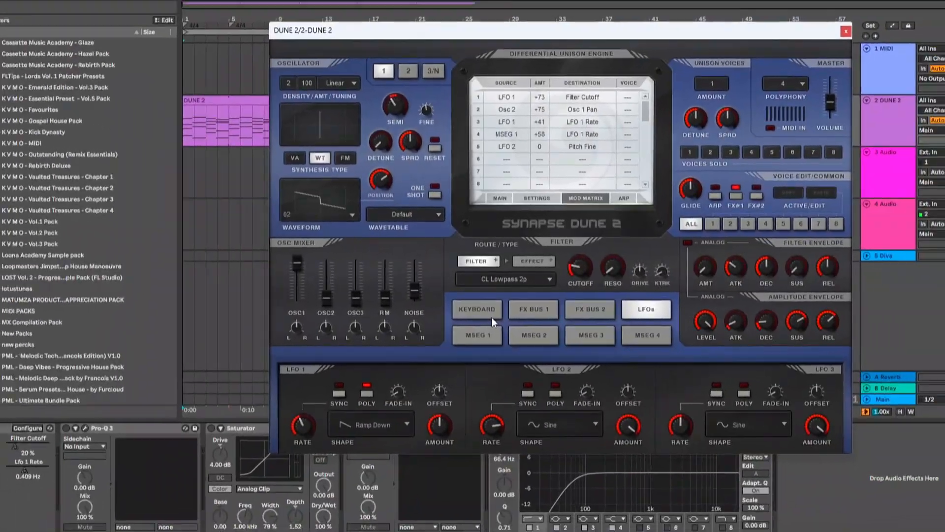
# Show the virtual keyboard and the patch's main page, and look at the patch commands, including Initialize Patch
pyautogui.click(491, 315)
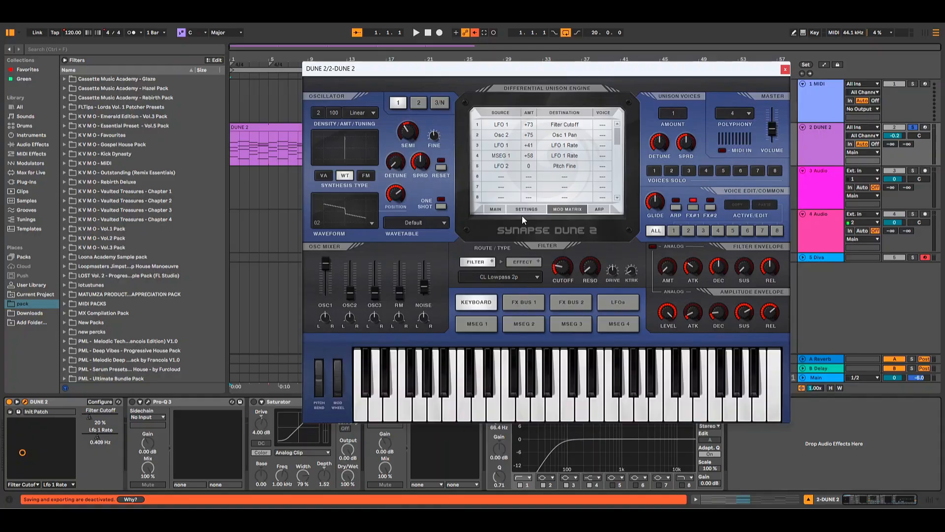
pyautogui.click(495, 209)
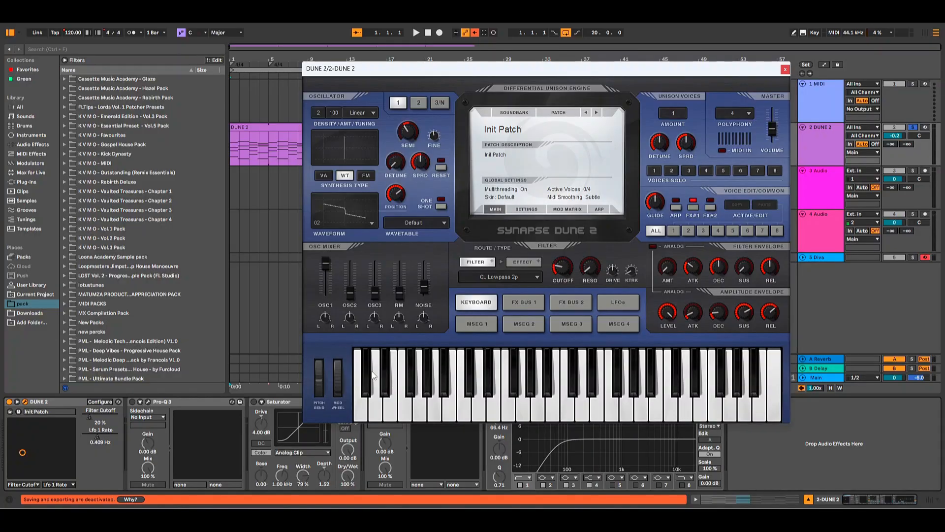
pyautogui.click(562, 116)
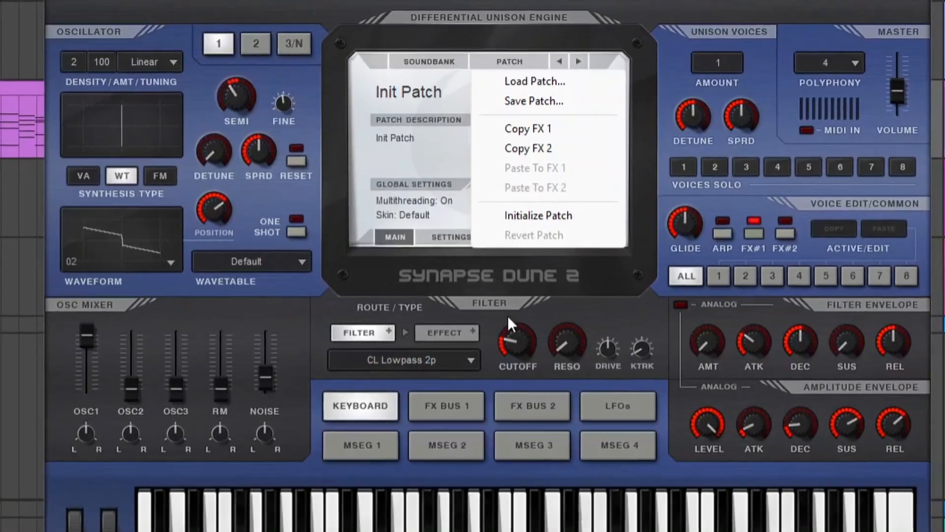
pyautogui.click(554, 204)
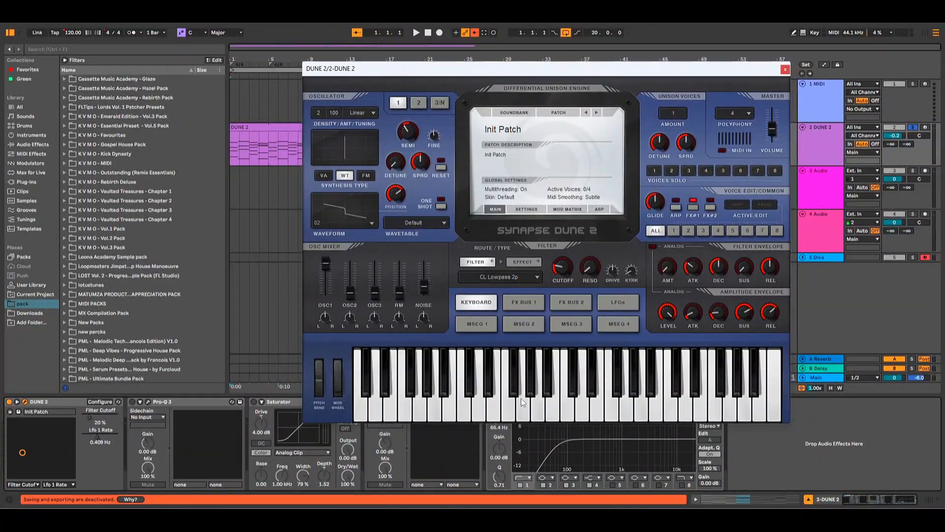
# Raise the filter cutoff to 49 %, and choose waveform 02 for oscillator 1 with an adjusted wavetable position
pyautogui.moveTo(579, 267); pyautogui.dragTo(583, 237)
pyautogui.click(370, 223)
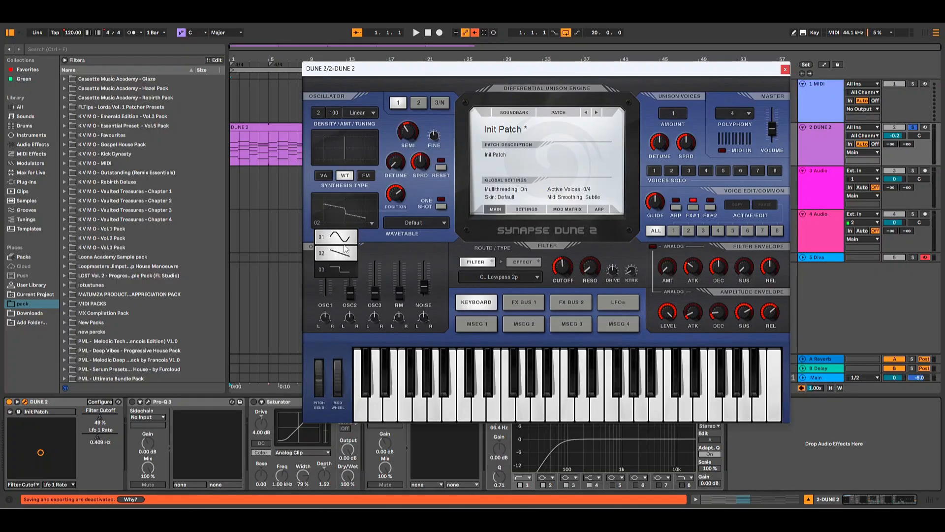
pyautogui.click(348, 252)
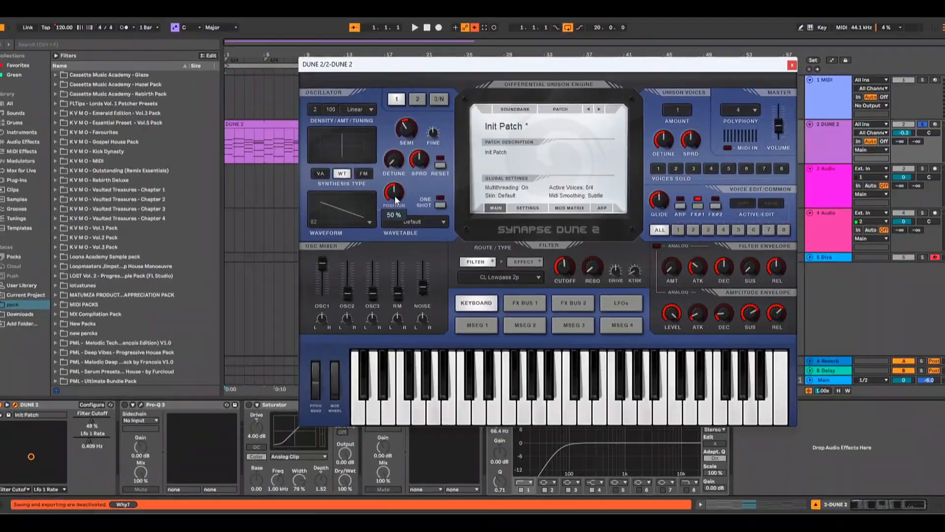
pyautogui.moveTo(340, 145); pyautogui.dragTo(348, 125)
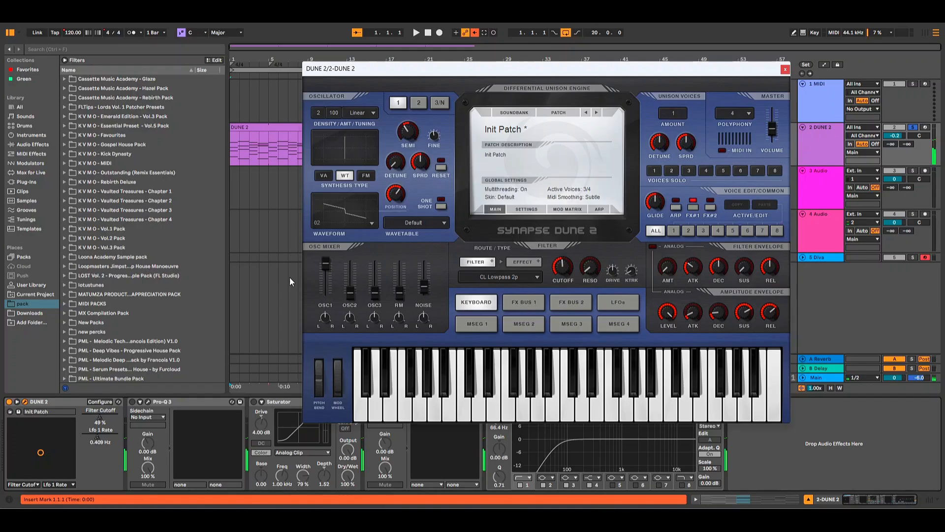
# Switch oscillator 1 through the VA, WT and FM synthesis types to compare them, and return it to WT
pyautogui.click(324, 179)
pyautogui.click(344, 176)
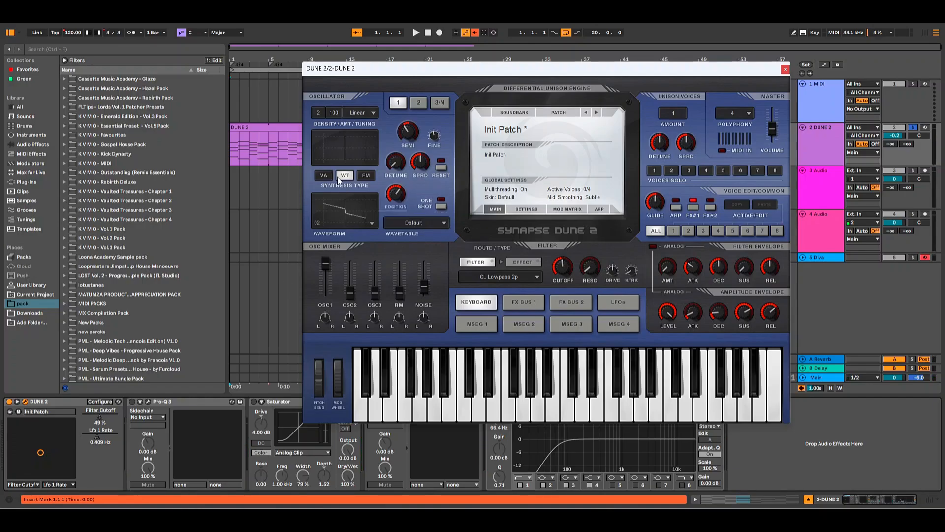
pyautogui.click(367, 176)
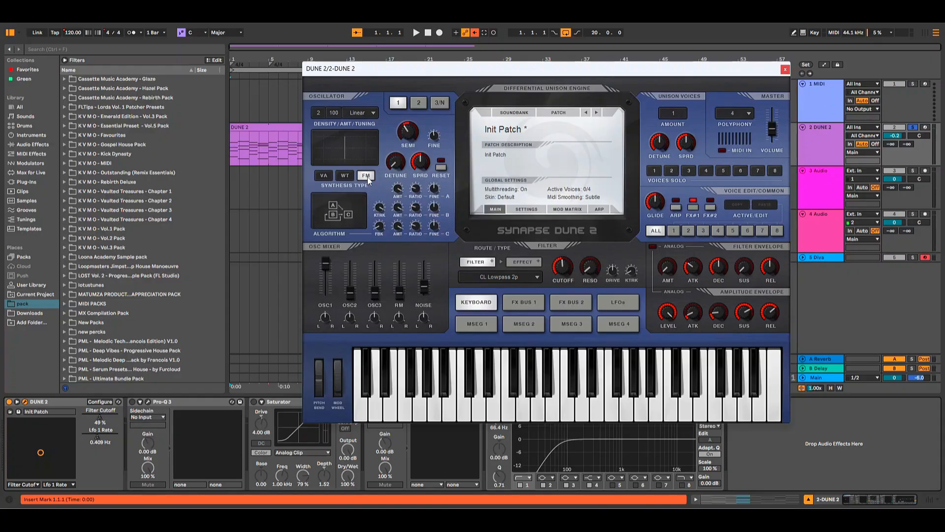
pyautogui.click(345, 176)
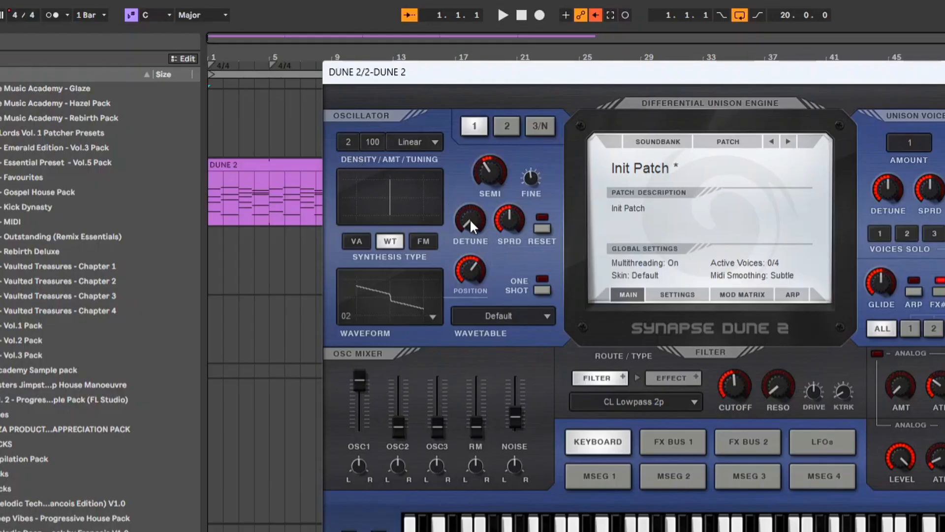
# Sweep oscillator 1's detune up and back to zero, and adjust its spread slightly while testing a note
pyautogui.moveTo(469, 219); pyautogui.dragTo(472, 150)
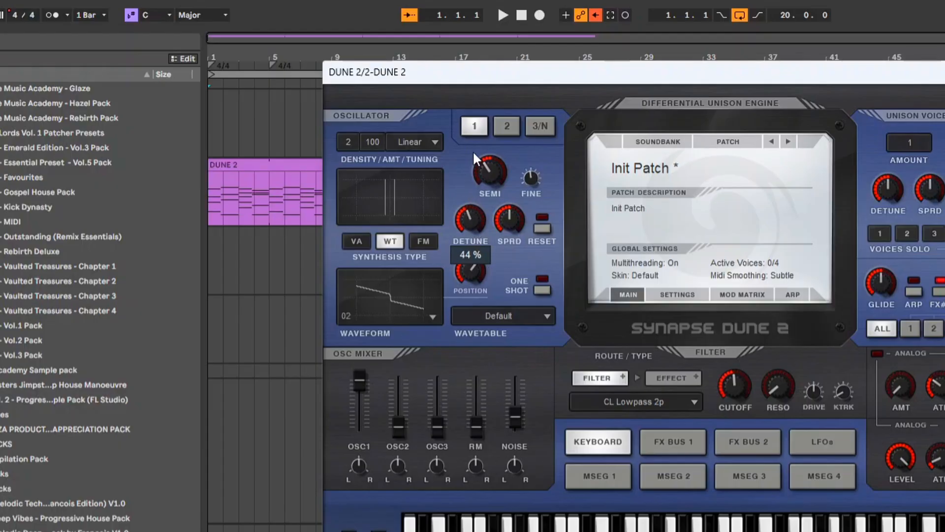
pyautogui.moveTo(472, 150); pyautogui.dragTo(471, 218)
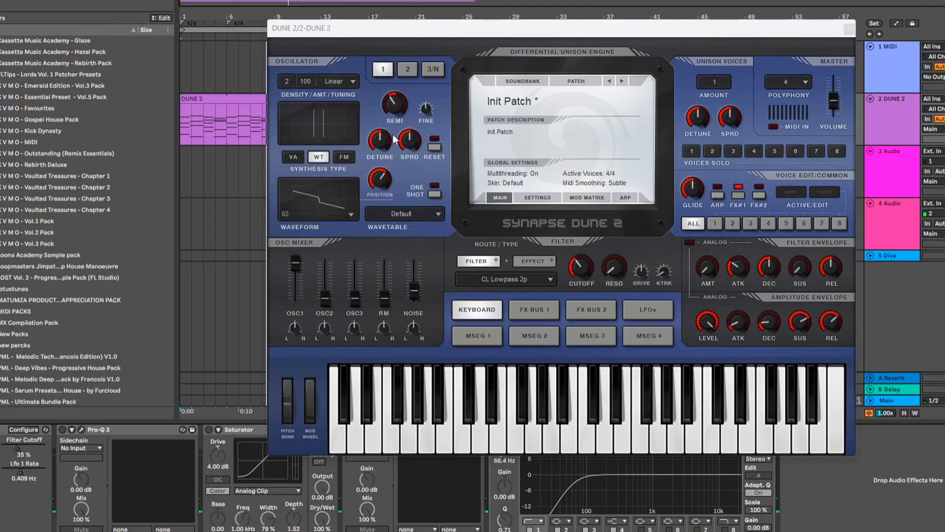
pyautogui.moveTo(382, 143); pyautogui.dragTo(389, 212)
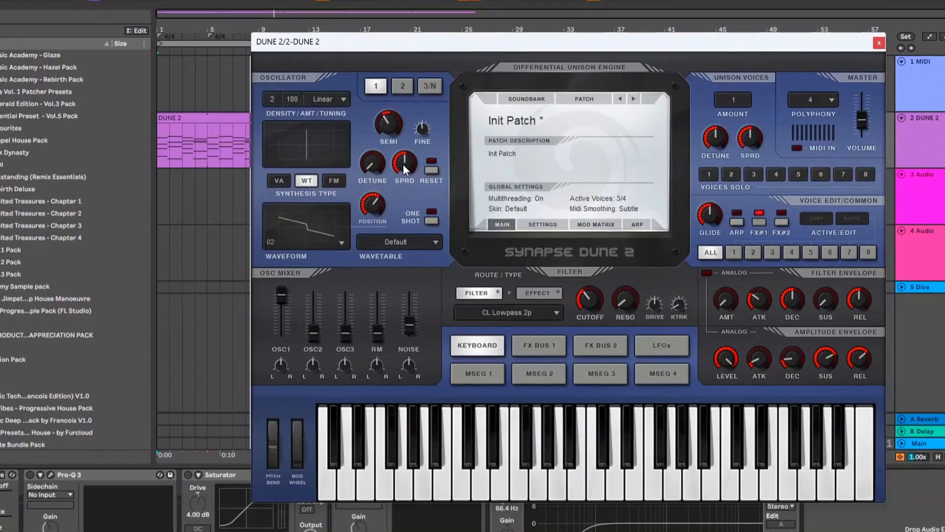
pyautogui.moveTo(403, 164)
pyautogui.mouseDown()
pyautogui.moveTo(415, 260)
pyautogui.moveTo(403, 155)
pyautogui.mouseUp()
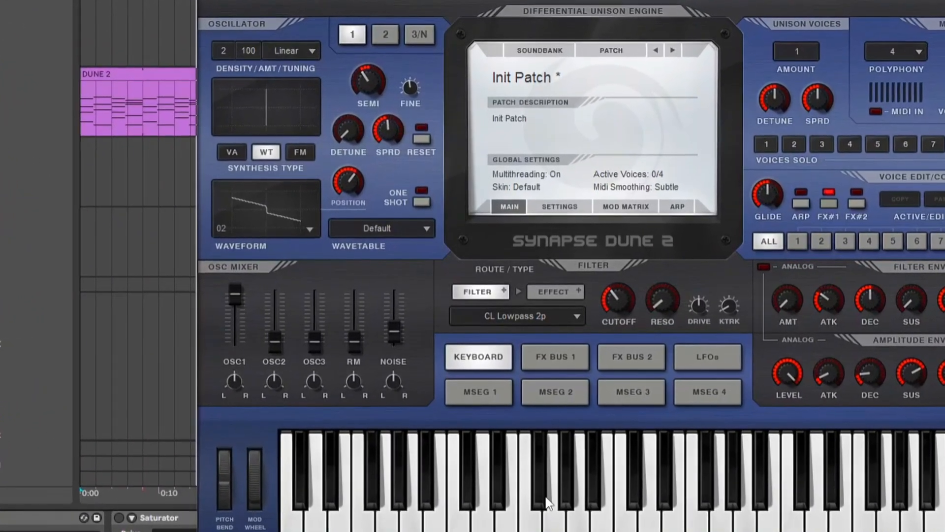
pyautogui.click(547, 494)
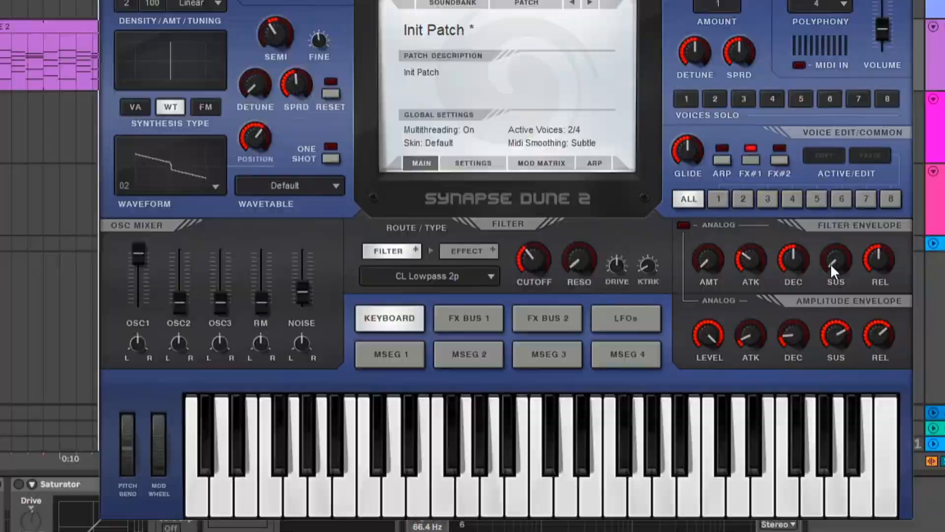
# Try different sustain and attack amounts in the filter envelope
pyautogui.moveTo(831, 264); pyautogui.dragTo(842, 184)
pyautogui.moveTo(806, 215); pyautogui.dragTo(806, 331)
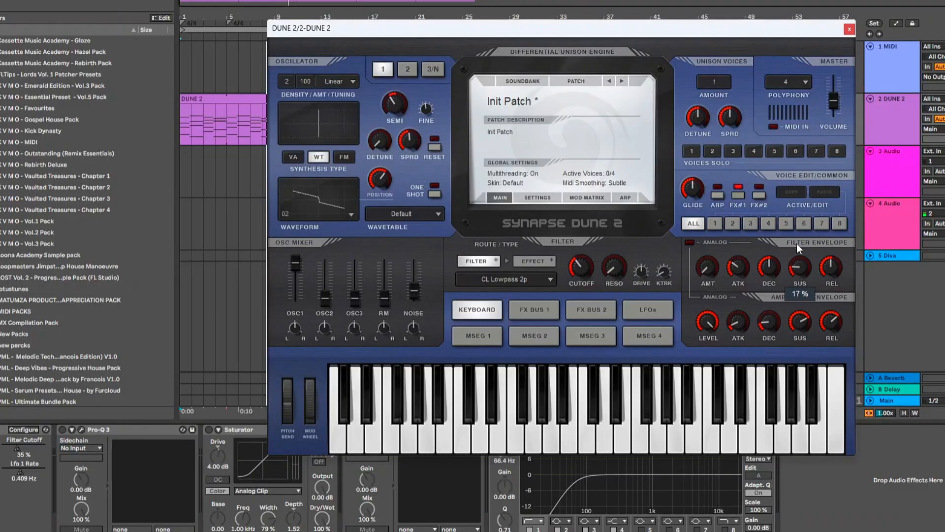
pyautogui.moveTo(772, 253)
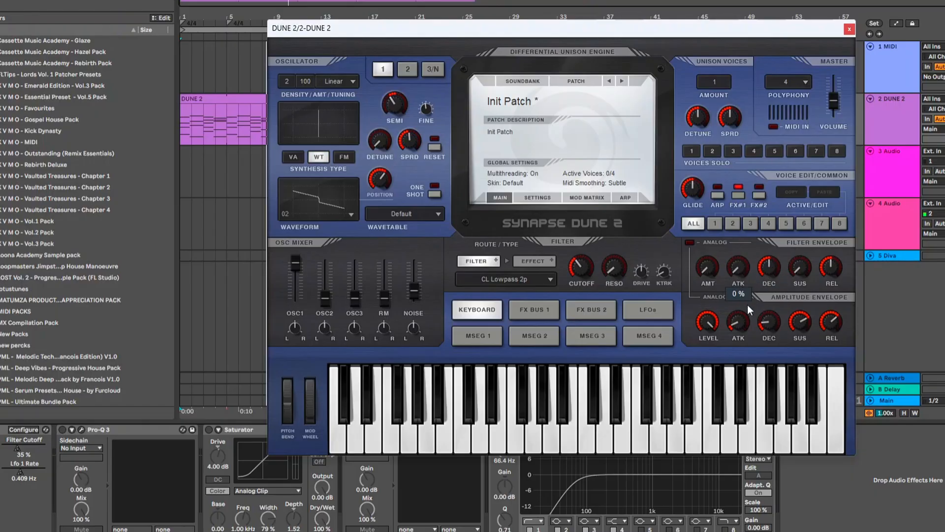
pyautogui.moveTo(738, 254); pyautogui.dragTo(740, 239)
# Play several notes on the virtual keyboard to hear the current patch
pyautogui.click(638, 446)
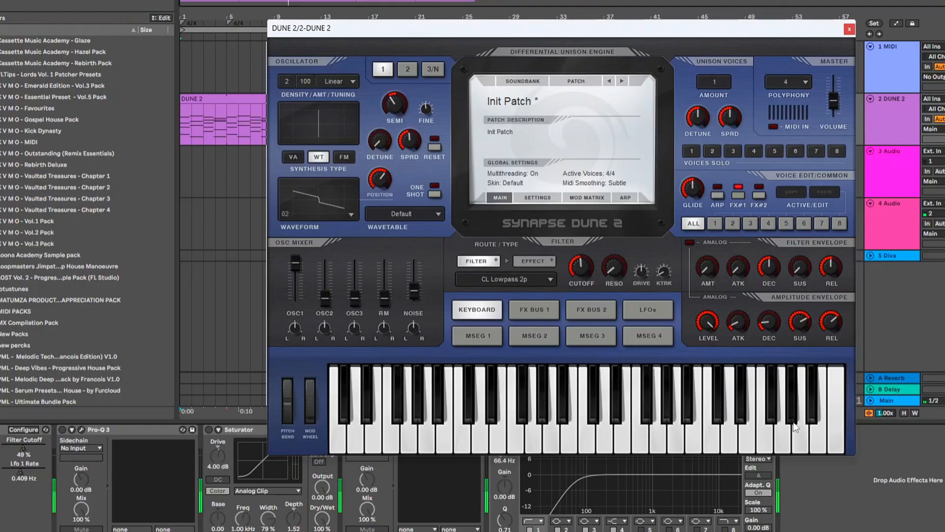
pyautogui.click(675, 435)
pyautogui.click(611, 442)
pyautogui.click(611, 442)
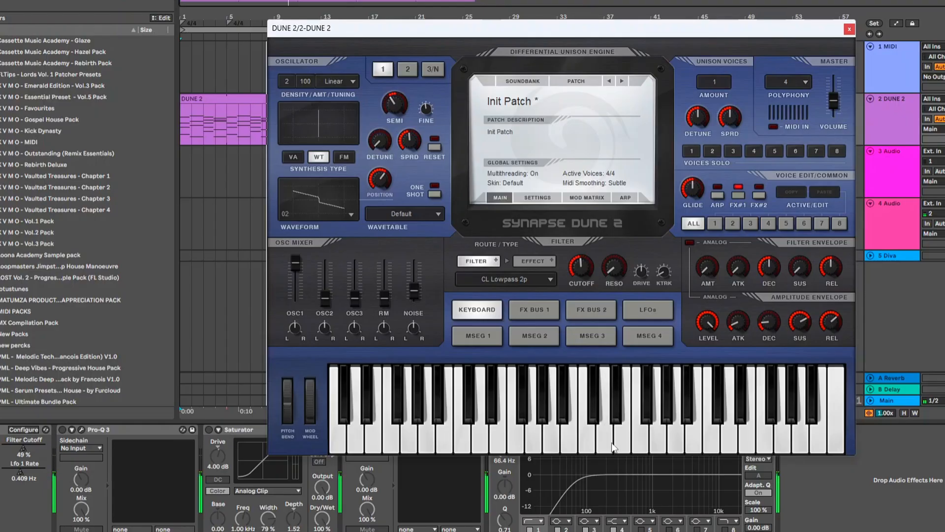
# Try a longer filter envelope attack and play a run of notes to hear its effect
pyautogui.moveTo(734, 273)
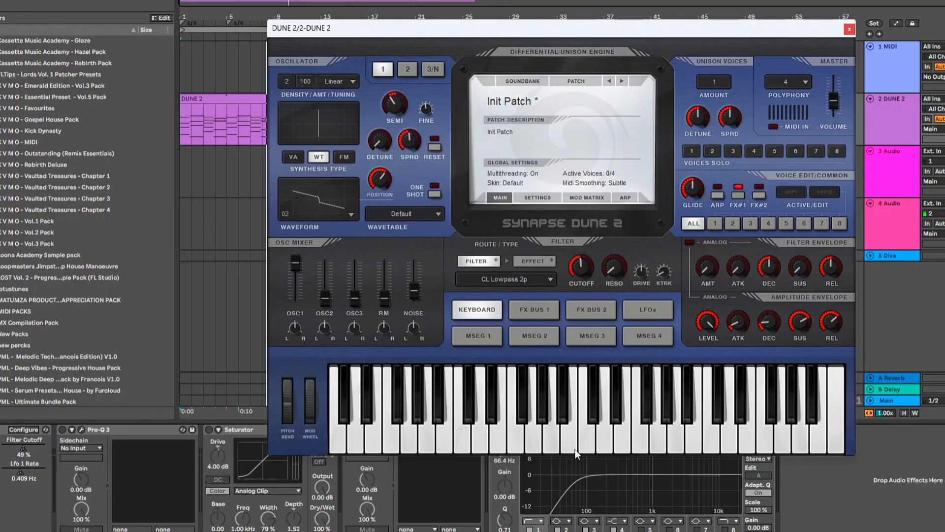
pyautogui.moveTo(737, 269); pyautogui.dragTo(741, 235)
pyautogui.moveTo(574, 431); pyautogui.dragTo(721, 414)
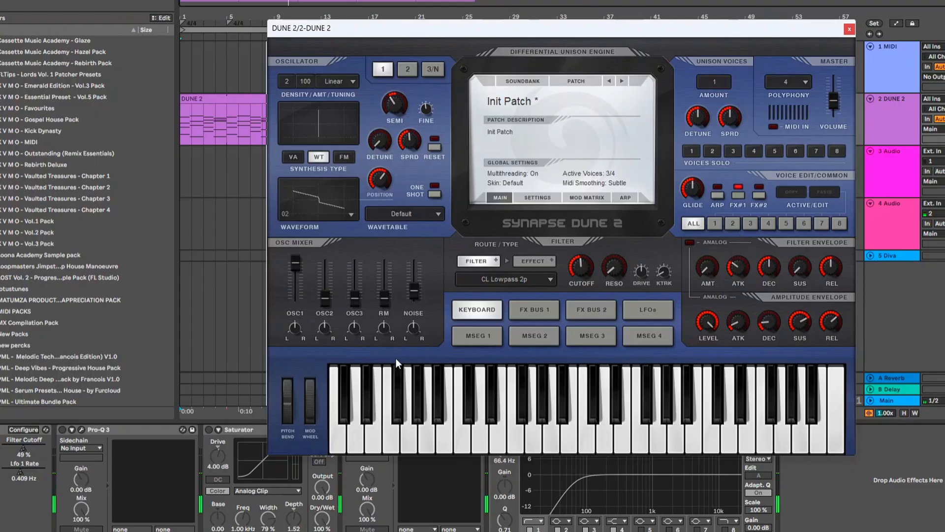
# Show the oscillator 3 and noise settings, and isolate the noise by raising it to full and lowering oscillator 1 to zero
pyautogui.click(431, 70)
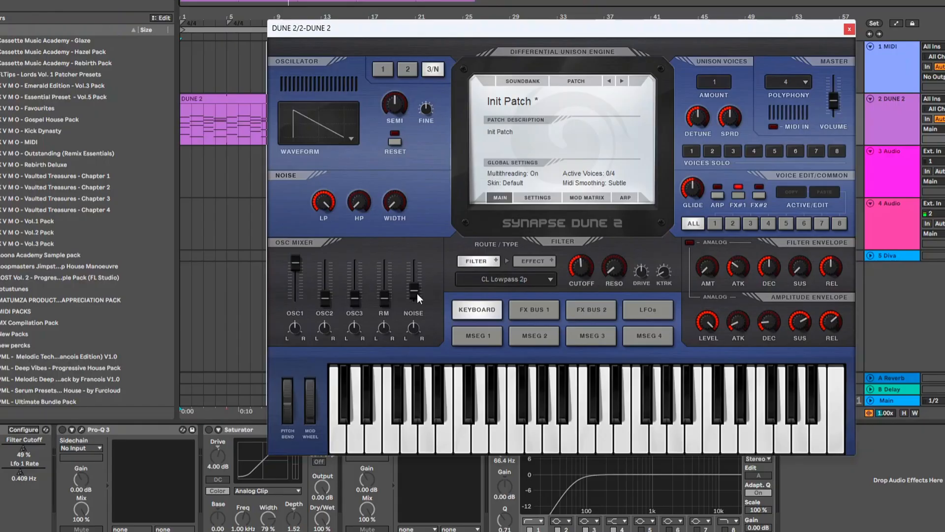
pyautogui.moveTo(416, 291)
pyautogui.moveTo(415, 297); pyautogui.dragTo(415, 300)
pyautogui.moveTo(298, 267); pyautogui.dragTo(298, 300)
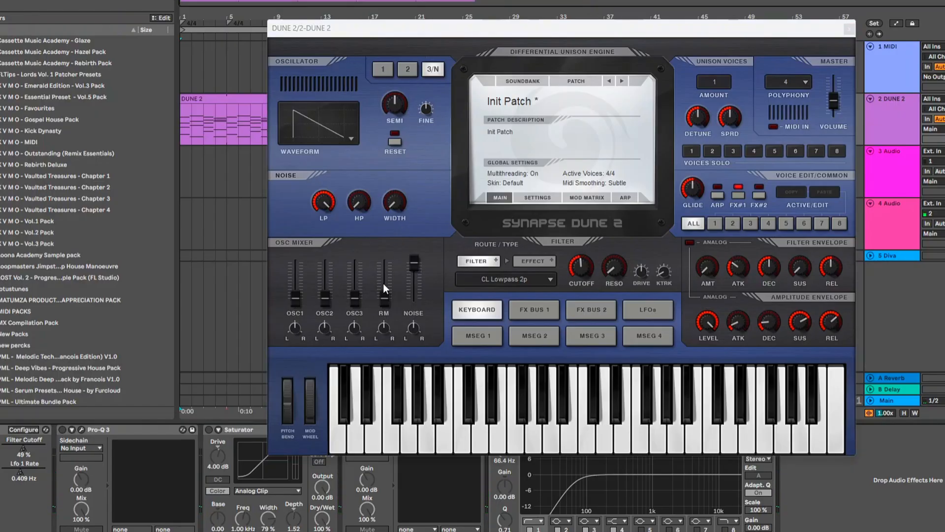
# Increase the noise width, set the noise high-pass filter to 6205 Hz, and play notes to hear the filtered noise
pyautogui.moveTo(388, 203); pyautogui.dragTo(400, 152)
pyautogui.moveTo(359, 207); pyautogui.dragTo(383, 105)
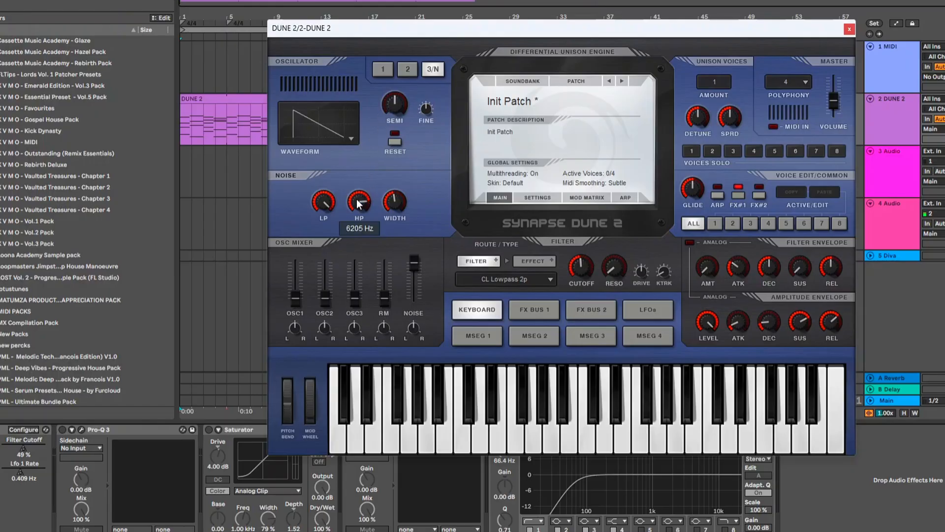
pyautogui.click(657, 433)
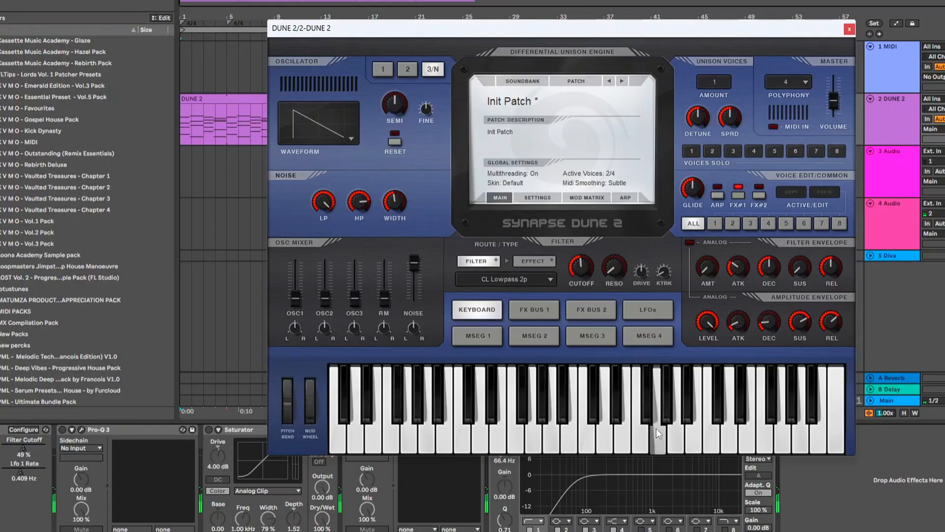
pyautogui.click(462, 434)
pyautogui.click(605, 434)
pyautogui.click(479, 427)
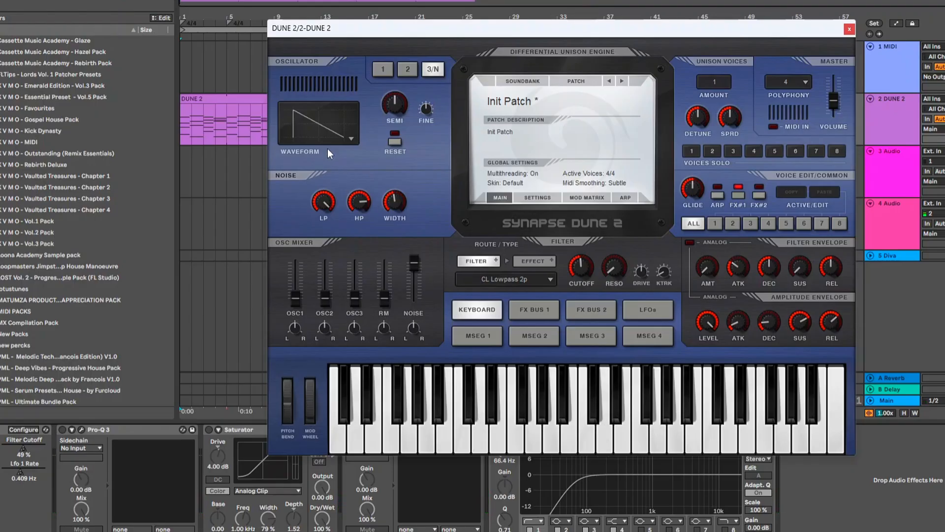
# Bring oscillator 1 back to full level, lower the noise to a faint level, and play notes to check the mix
pyautogui.moveTo(297, 300); pyautogui.dragTo(293, 261)
pyautogui.click(571, 430)
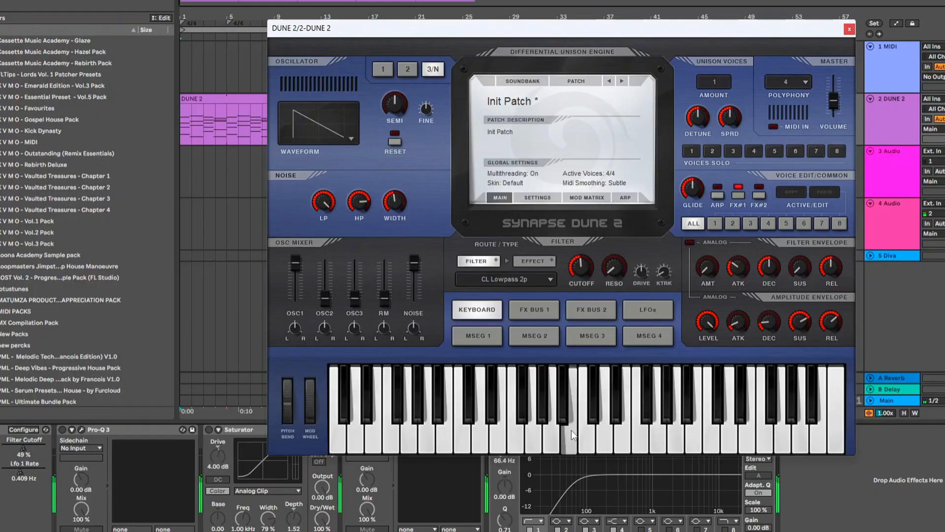
pyautogui.moveTo(415, 266); pyautogui.dragTo(421, 294)
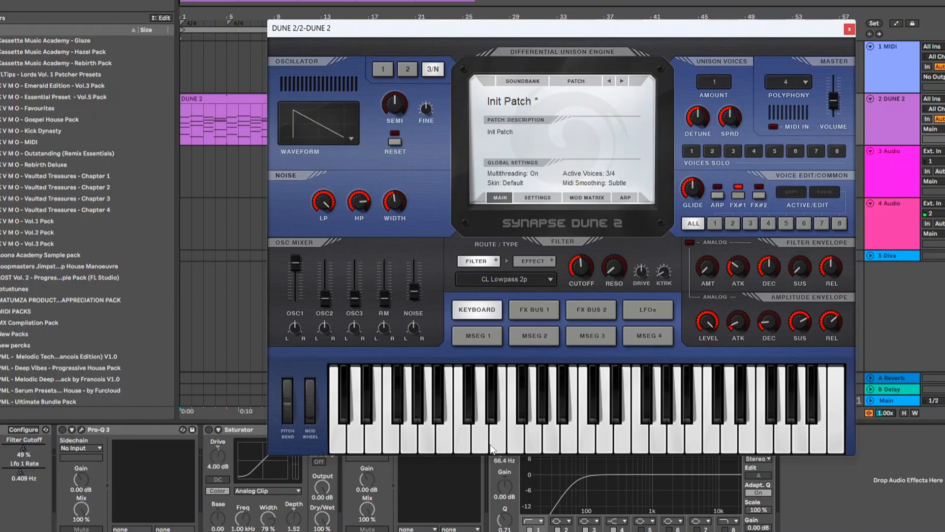
pyautogui.click(486, 425)
pyautogui.click(608, 431)
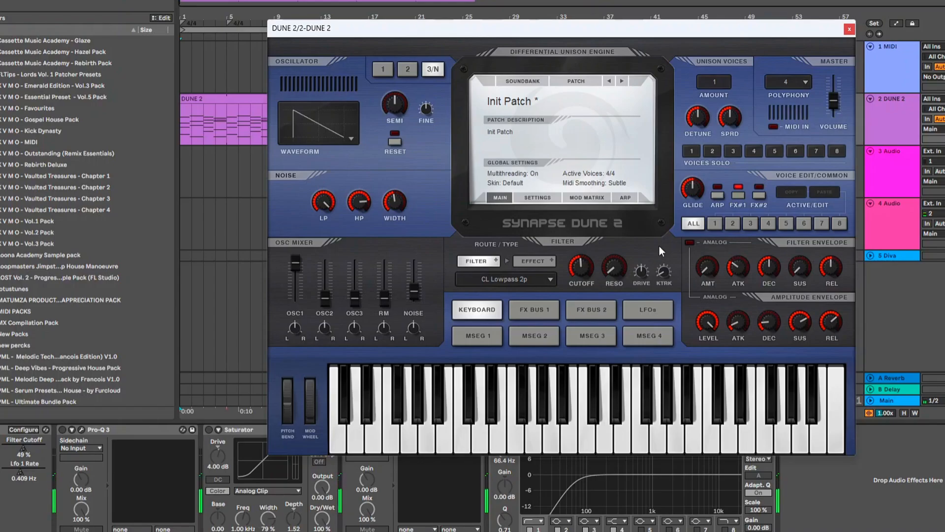
# Try the glide at 0 % and at a higher amount, playing widely spaced notes to compare the pitch slides
pyautogui.moveTo(695, 186); pyautogui.dragTo(684, 276)
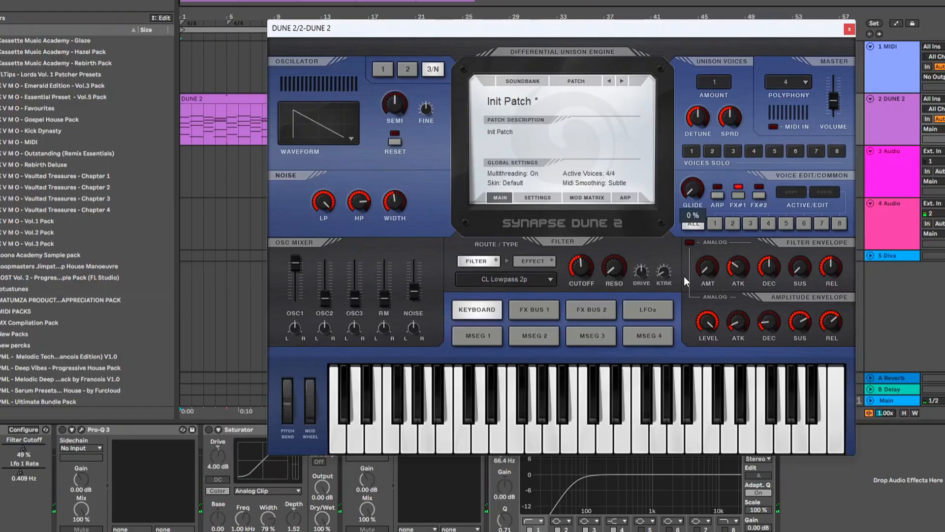
pyautogui.moveTo(696, 194); pyautogui.dragTo(695, 135)
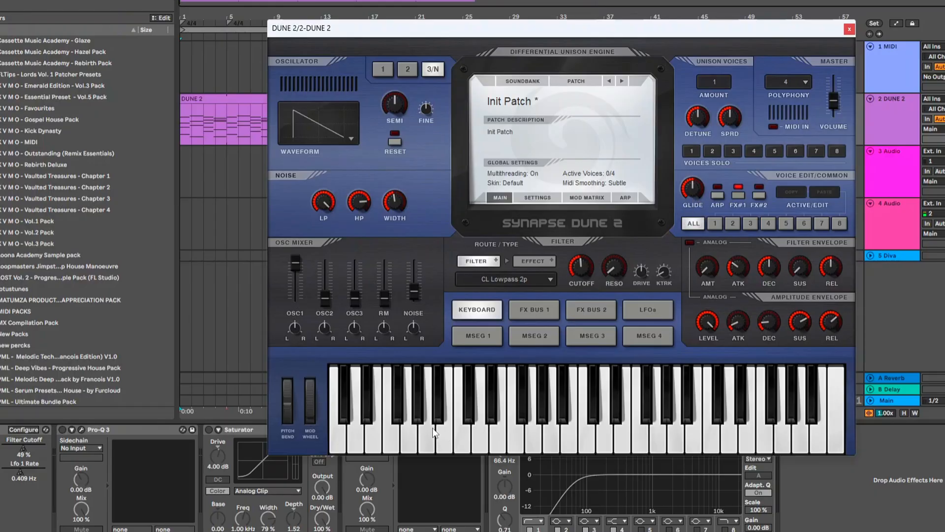
pyautogui.click(644, 426)
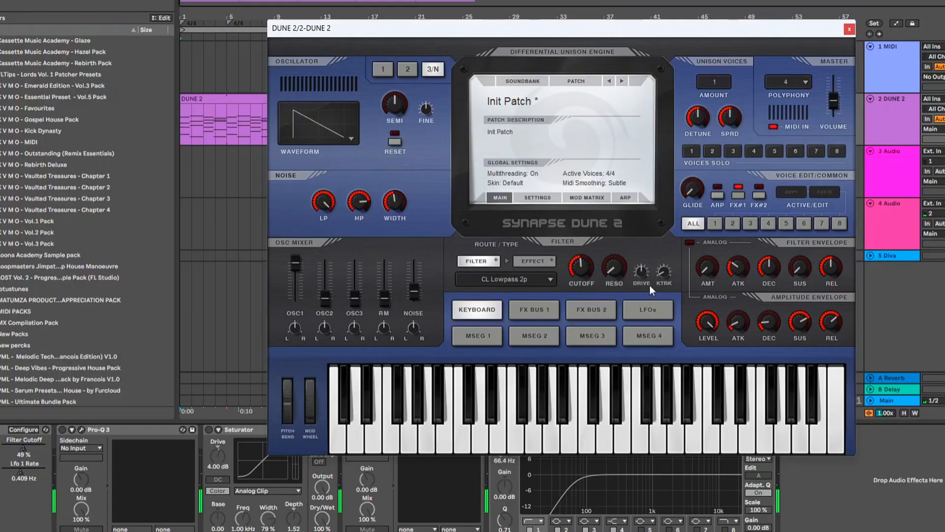
pyautogui.click(409, 442)
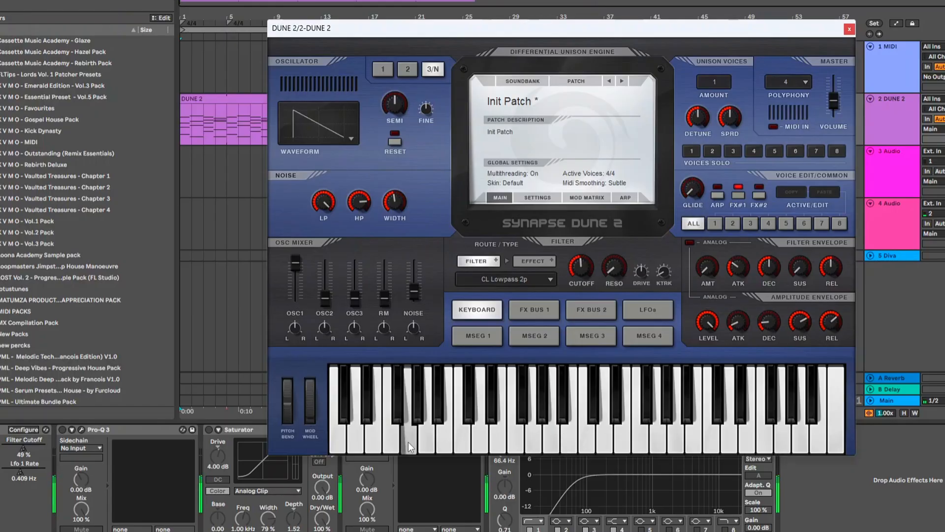
pyautogui.click(350, 438)
pyautogui.moveTo(692, 187)
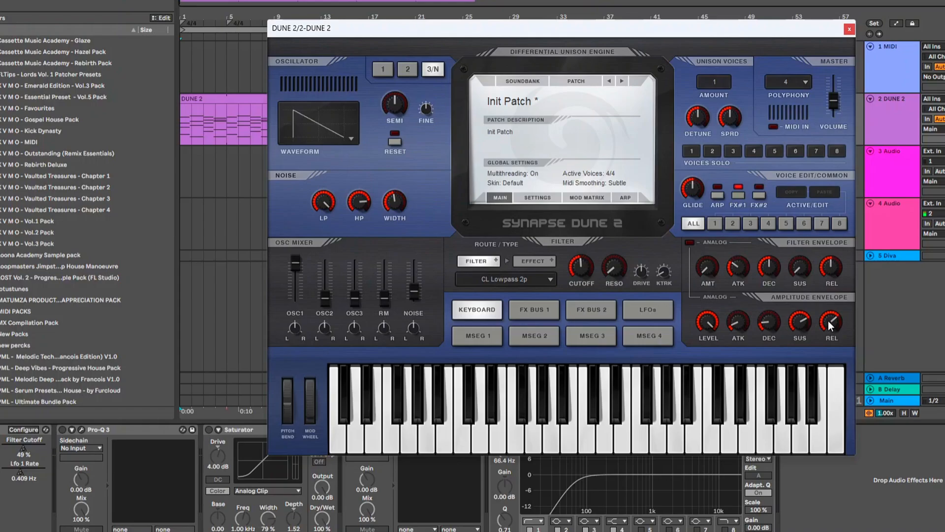
# Raise the release of the amplitude envelope
pyautogui.moveTo(832, 326); pyautogui.dragTo(839, 245)
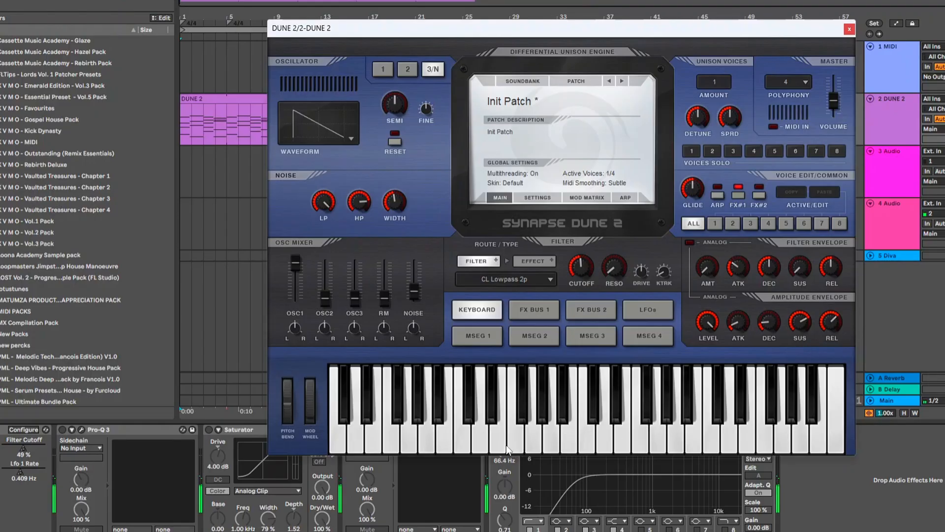
# Try a low release on the amplitude envelope, raise it again, and play notes to compare the note tails
pyautogui.moveTo(831, 323); pyautogui.dragTo(828, 369)
pyautogui.moveTo(520, 442); pyautogui.dragTo(645, 433)
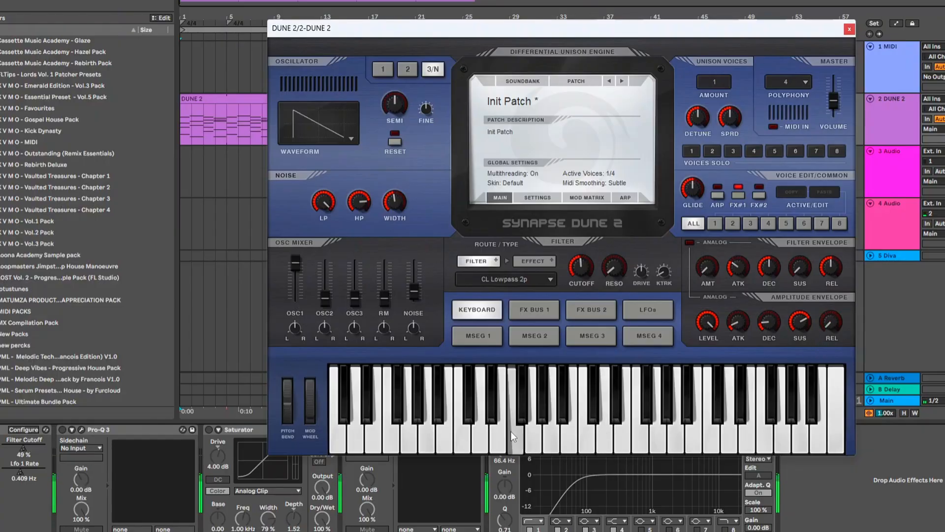
pyautogui.moveTo(831, 324); pyautogui.dragTo(838, 243)
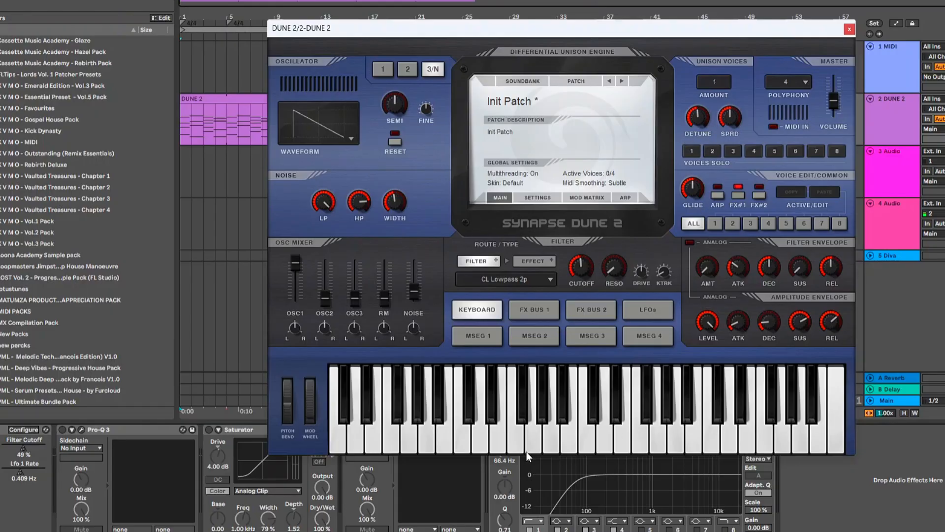
pyautogui.moveTo(486, 447); pyautogui.dragTo(709, 441)
# Show the modulation matrix and LFO settings, check the first slot's source, and assign its LFO 1 modulation to Filter Cutoff
pyautogui.click(574, 198)
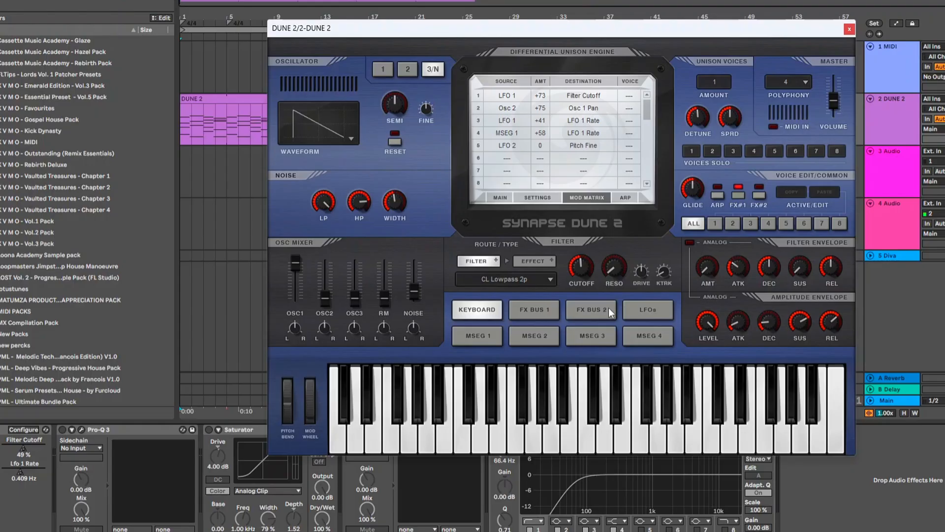
pyautogui.click(638, 308)
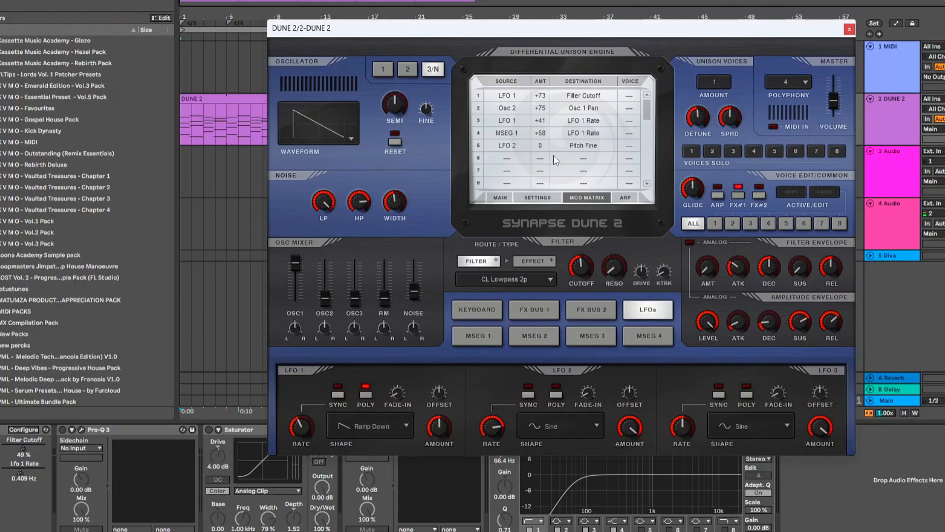
pyautogui.click(513, 97)
pyautogui.click(575, 155)
pyautogui.click(568, 101)
pyautogui.moveTo(585, 180)
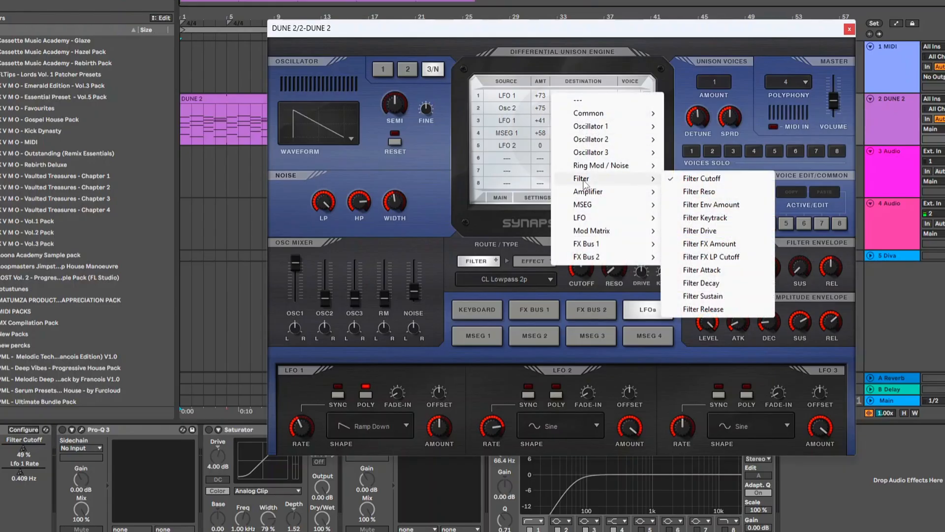
pyautogui.click(689, 181)
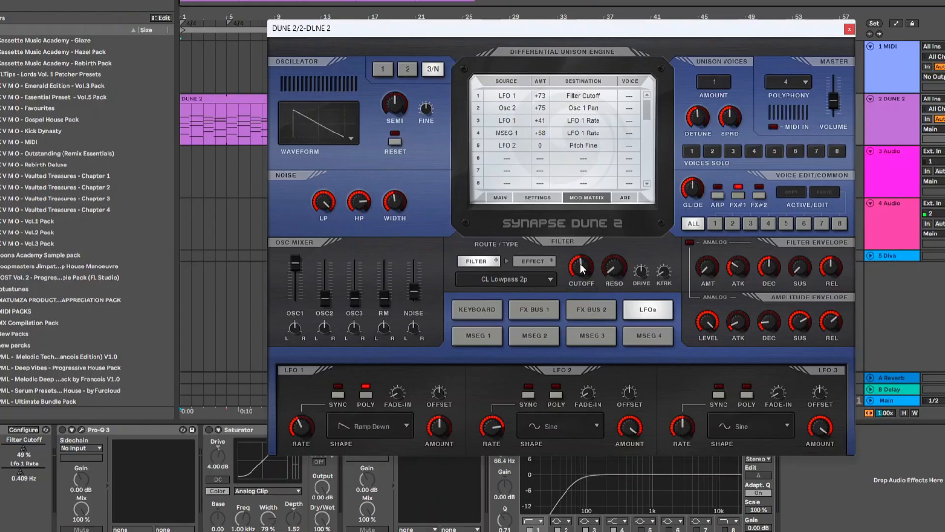
# Play notes and adjust the LFO 1 rate to 0.346 Hz to hear the filter cutoff modulation change
pyautogui.click(709, 12)
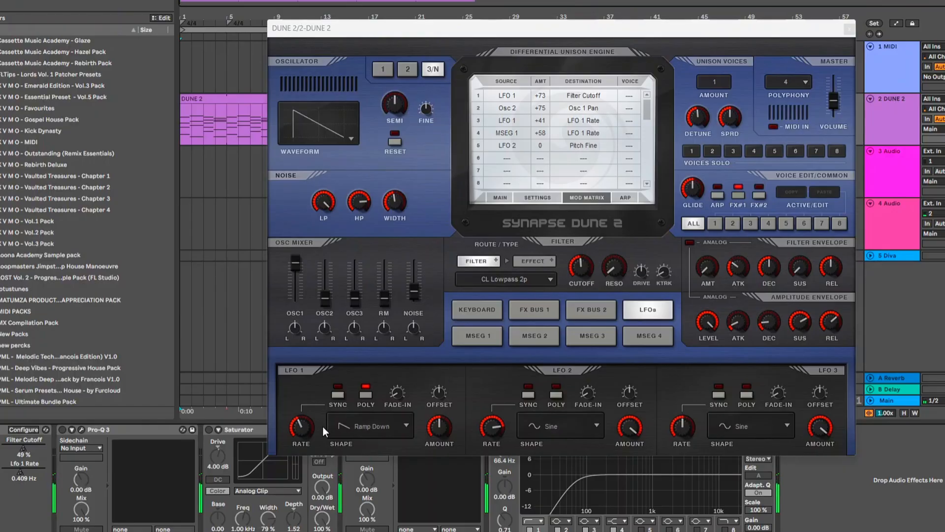
pyautogui.click(305, 426)
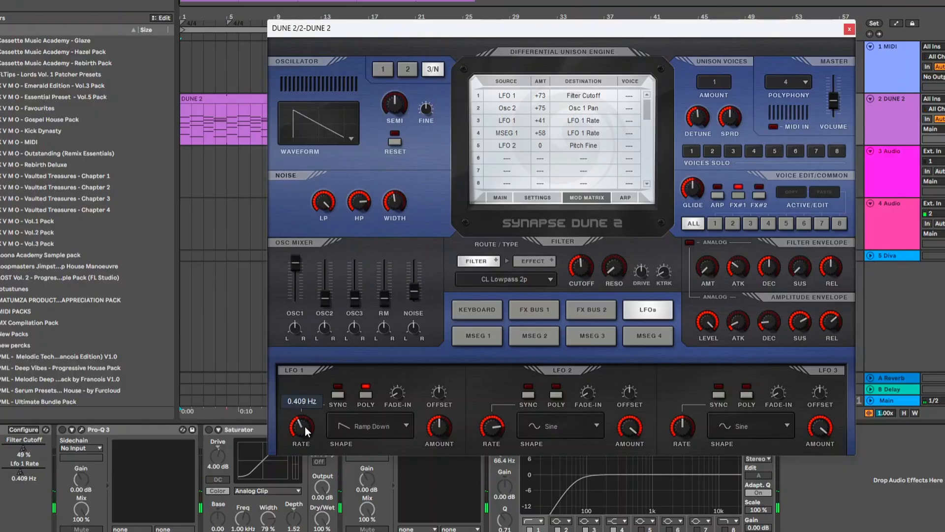
pyautogui.moveTo(305, 427); pyautogui.dragTo(332, 427)
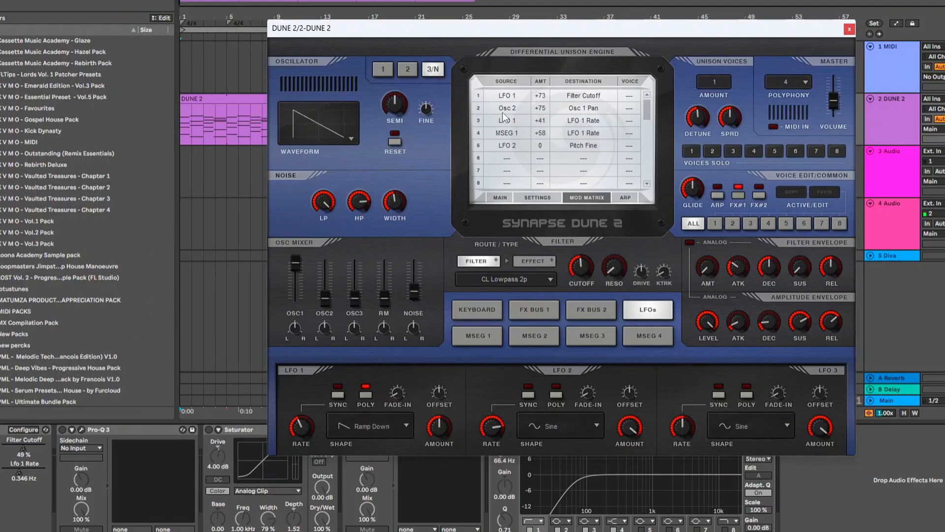
# Examine the source and destination options of the second modulation slot, and view the settings of oscillators 2 and 1
pyautogui.click(512, 108)
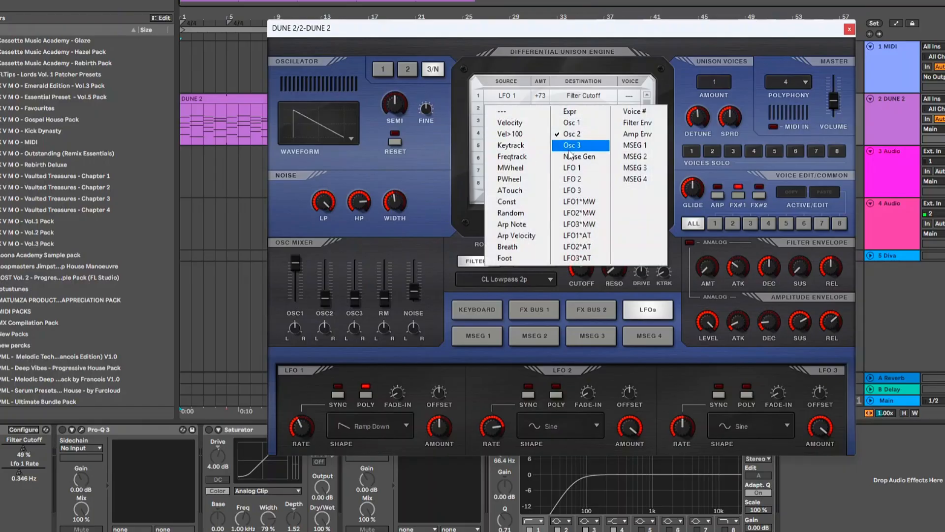
pyautogui.click(537, 46)
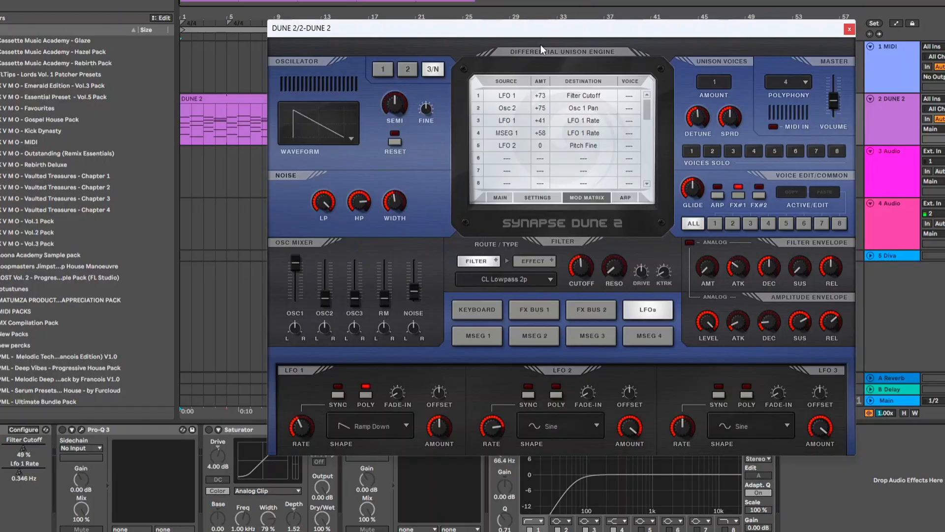
pyautogui.click(574, 110)
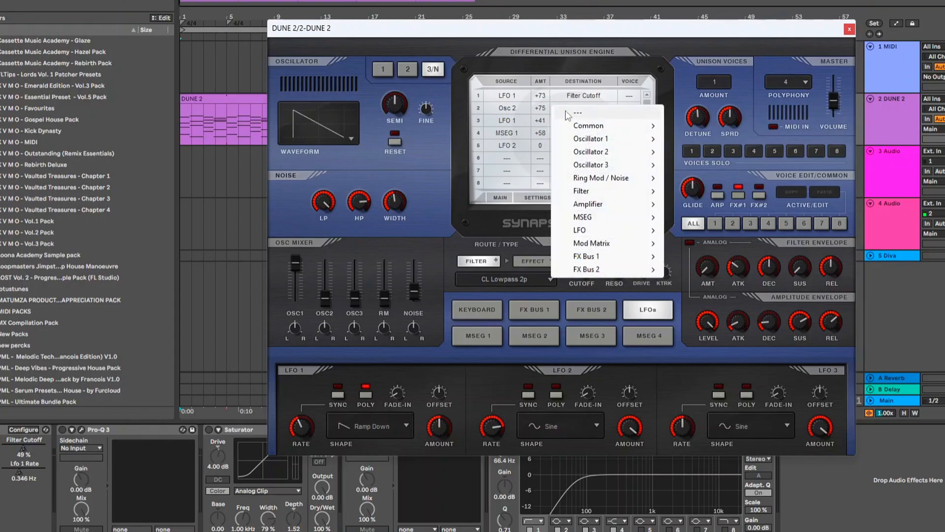
pyautogui.click(526, 30)
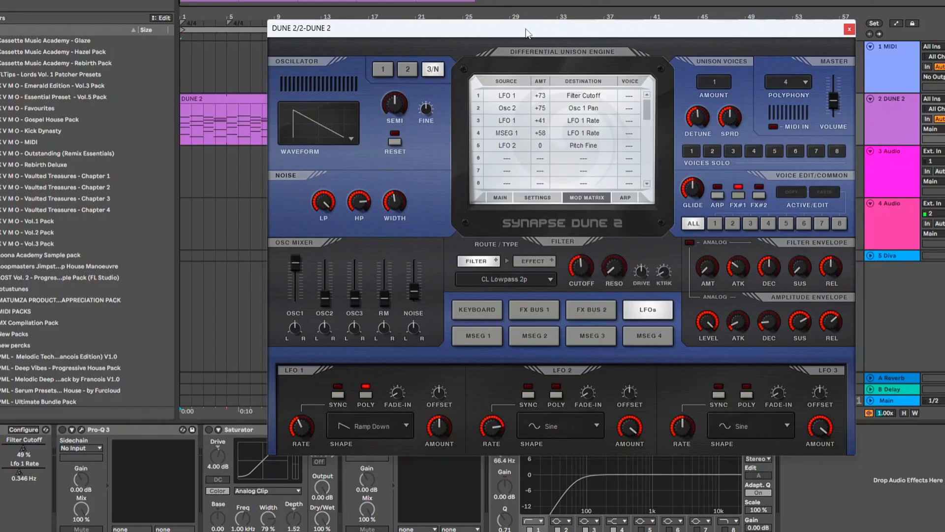
pyautogui.click(409, 73)
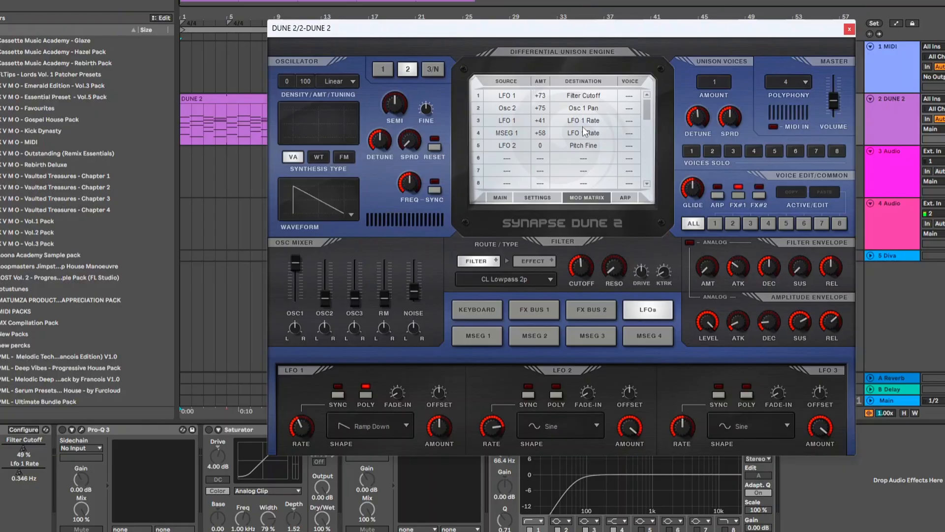
pyautogui.click(383, 70)
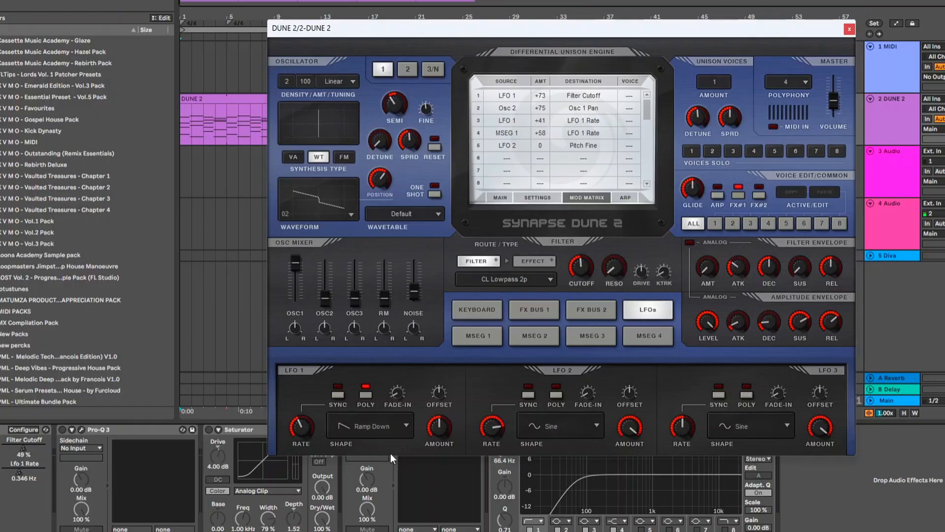
# Set the LFO 1 rate to 0.935 Hz and view the MSEG 1 curve alongside the LFO settings it modulates
pyautogui.moveTo(300, 432); pyautogui.dragTo(306, 413)
pyautogui.click(476, 337)
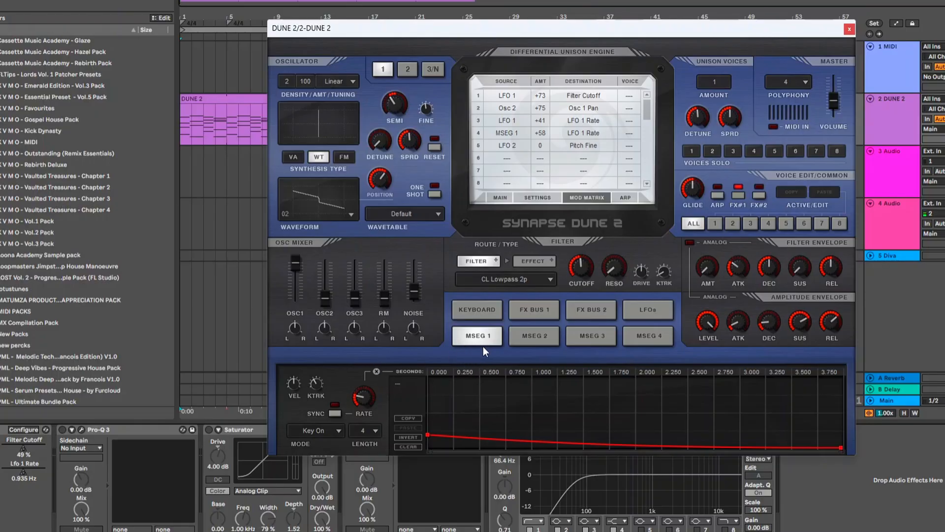
pyautogui.click(648, 309)
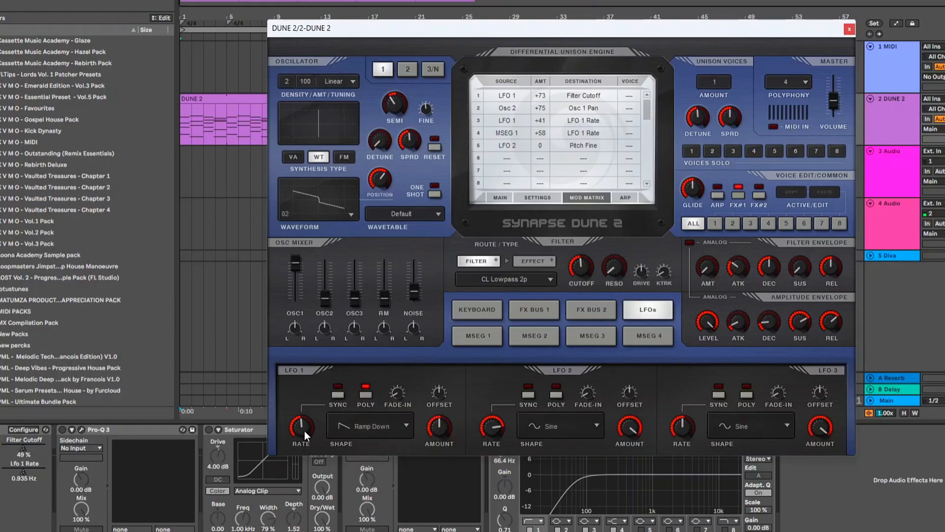
pyautogui.click(477, 335)
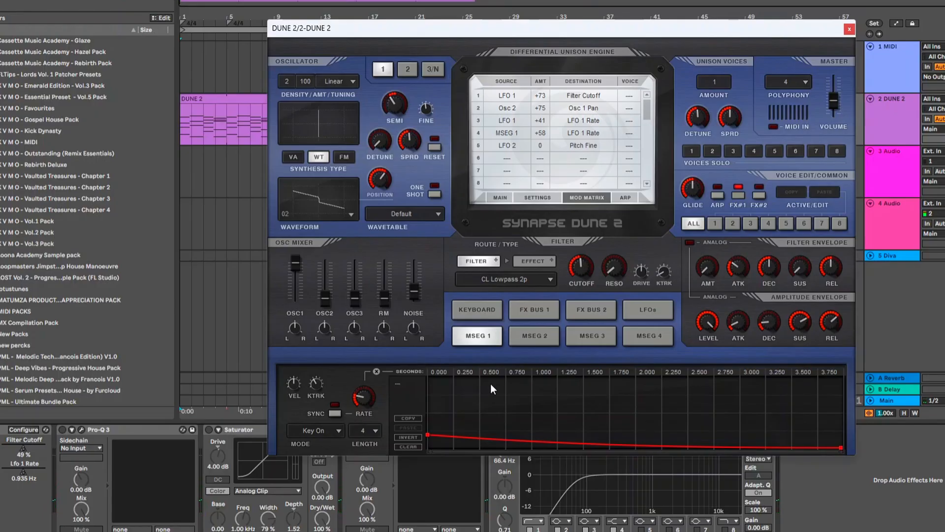
pyautogui.click(647, 309)
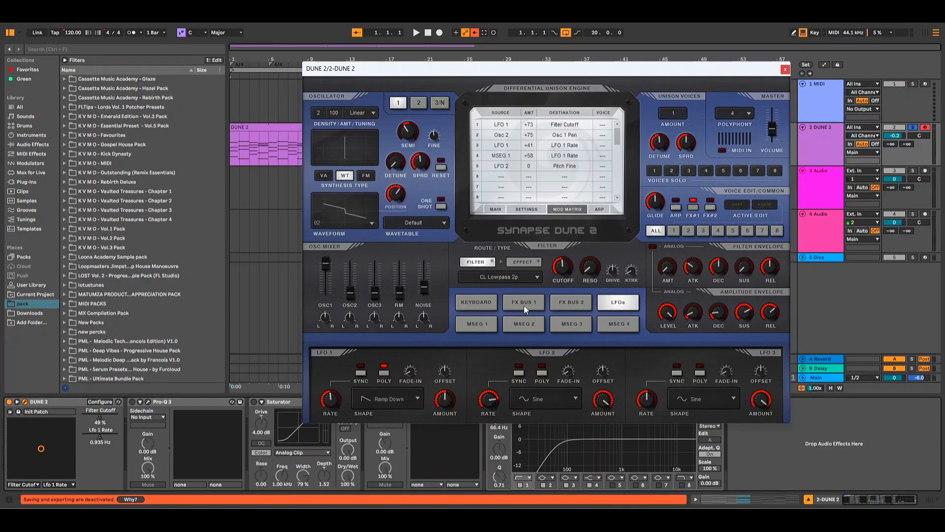
# Examine the reverb and compressor settings on FX Bus 1
pyautogui.click(525, 309)
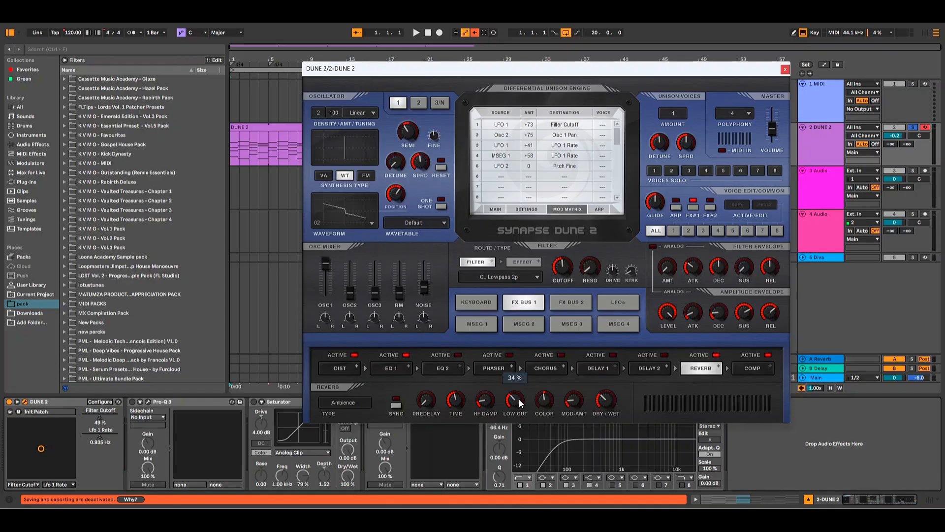
pyautogui.moveTo(574, 404)
pyautogui.moveTo(543, 396)
pyautogui.moveTo(450, 408)
pyautogui.click(742, 368)
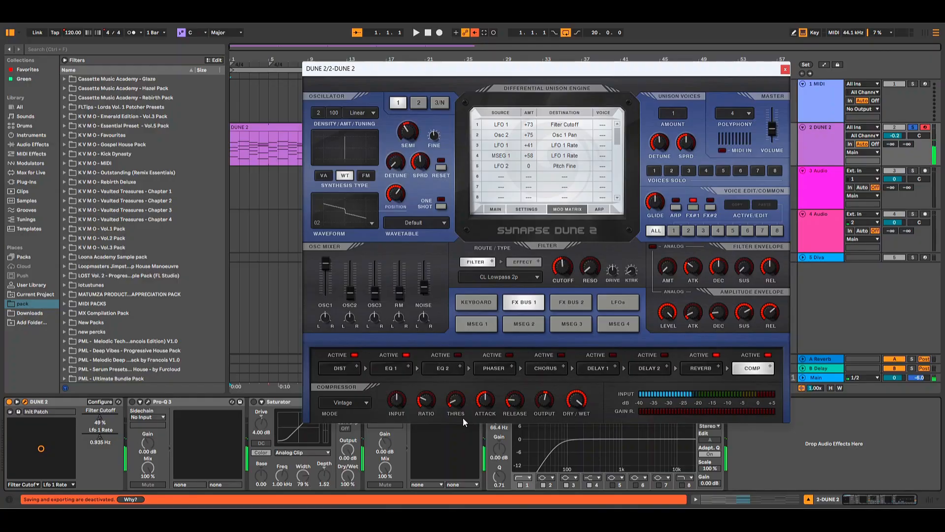
# Play the track while sweeping the filter cutoff, and settle it at 40 %
pyautogui.click(418, 31)
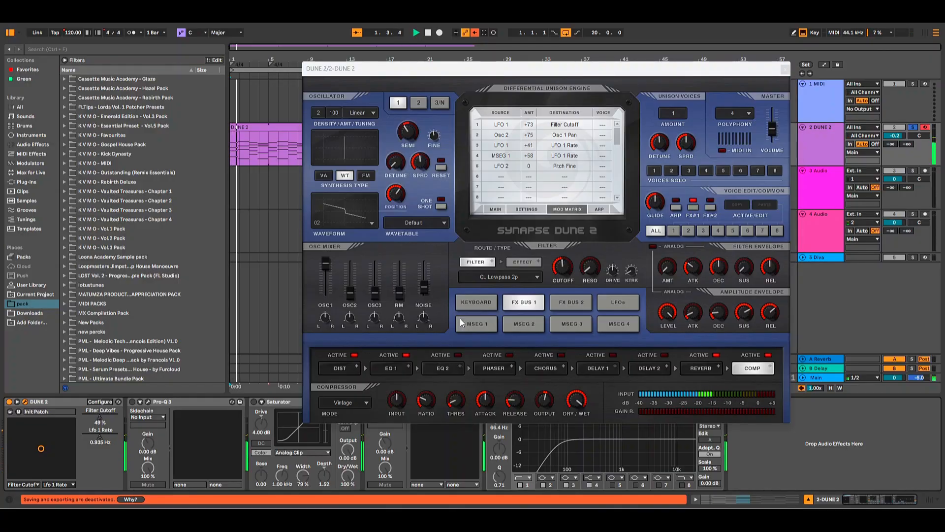
pyautogui.moveTo(562, 268); pyautogui.dragTo(561, 245)
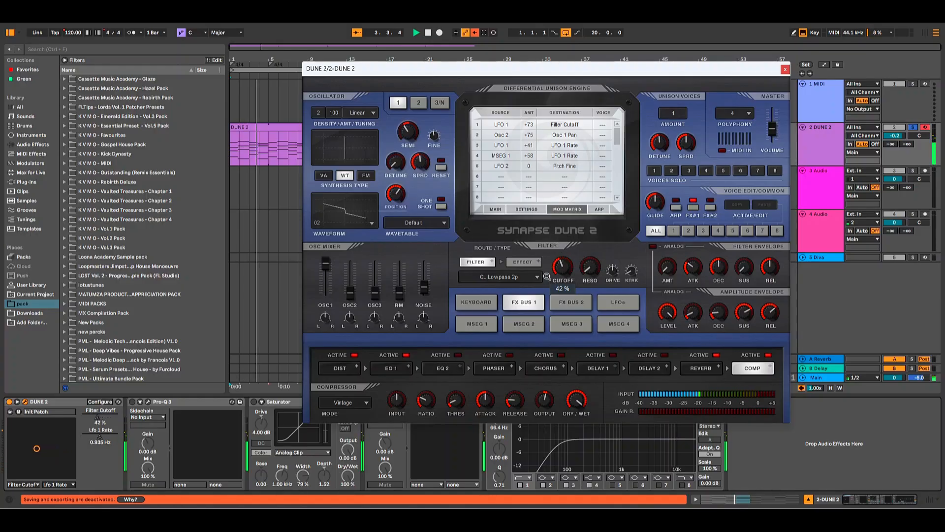
pyautogui.moveTo(561, 245); pyautogui.dragTo(548, 278)
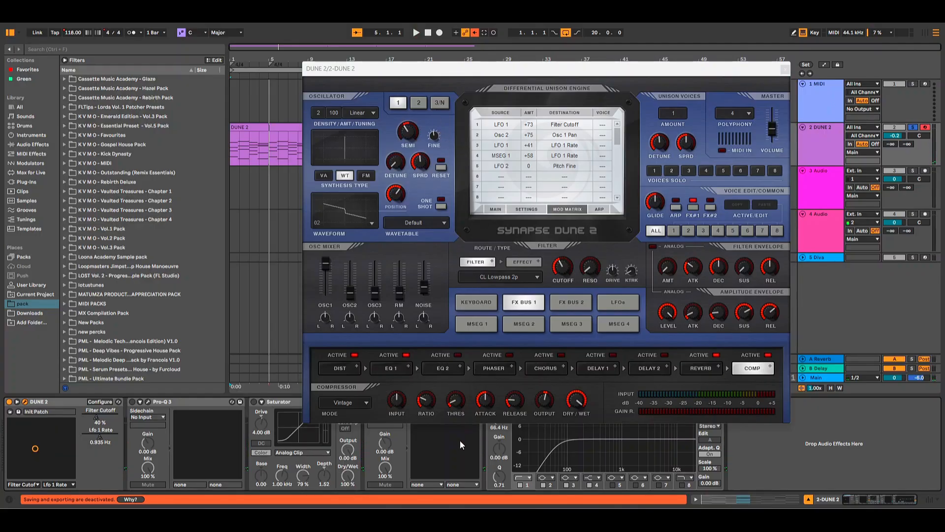
# Examine the compressor's mode options, the EQ 1 bands and the distortion settings on FX Bus 1
pyautogui.click(542, 400)
pyautogui.click(364, 402)
pyautogui.click(364, 405)
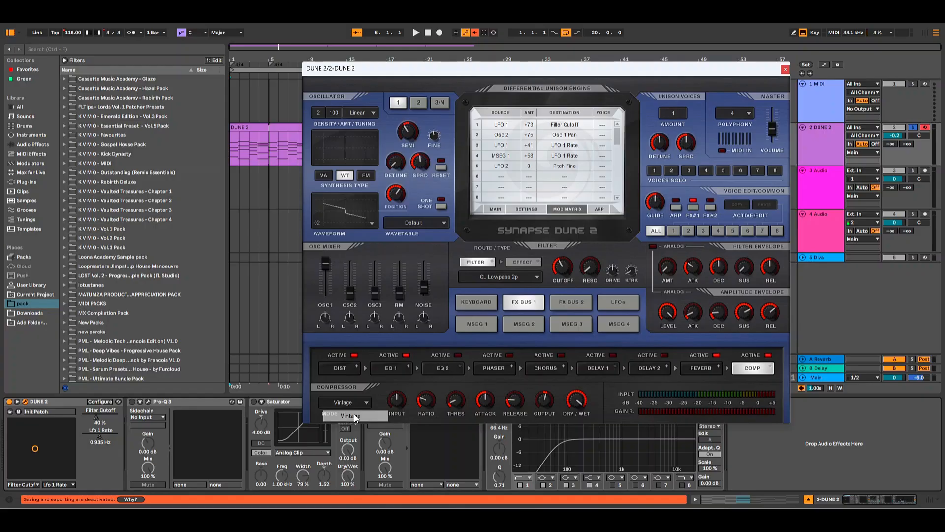
pyautogui.click(398, 369)
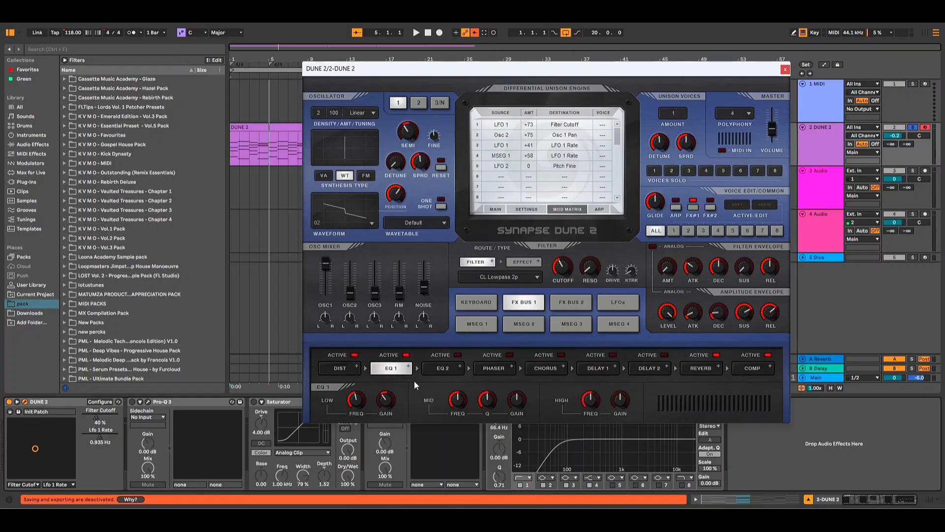
pyautogui.moveTo(356, 402)
pyautogui.click(344, 371)
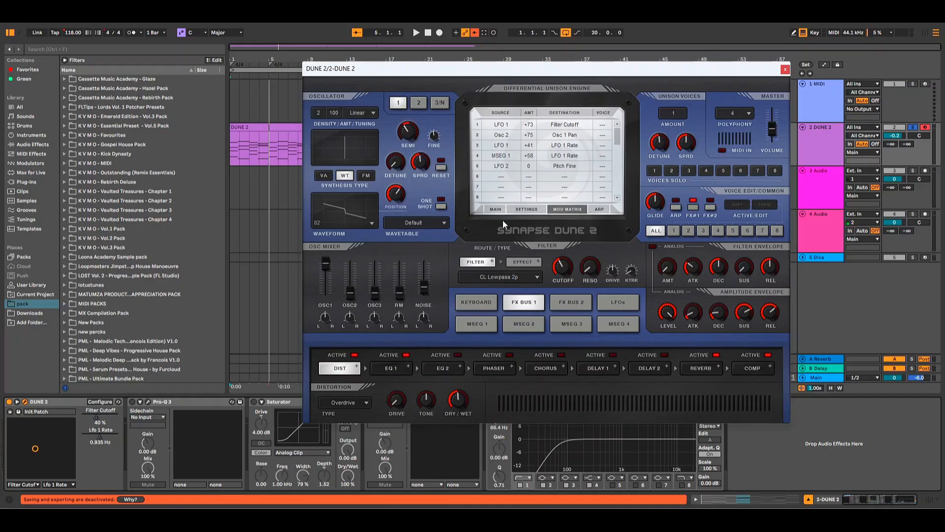
# Return to the patch's main page, close the synth window, and open the Pro-Q 3 equaliser with its processing enabled
pyautogui.click(496, 209)
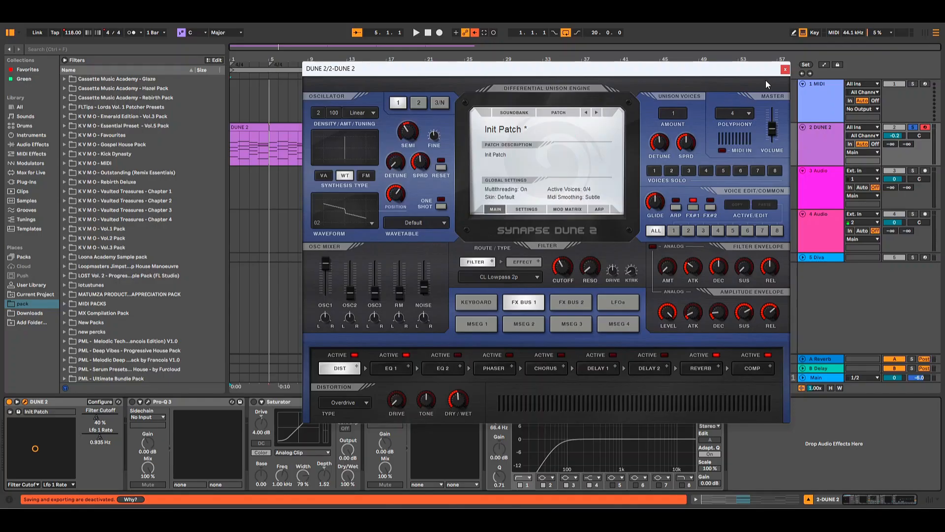
pyautogui.click(785, 69)
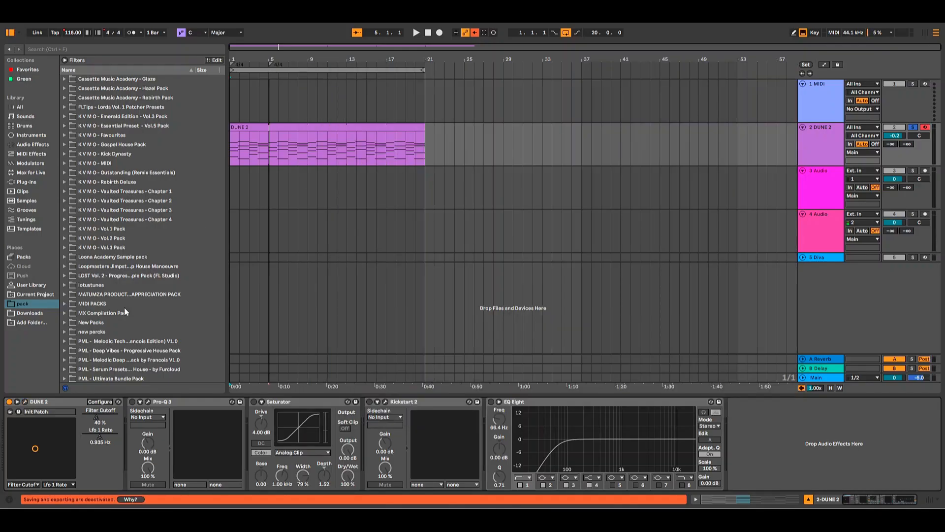
pyautogui.click(147, 402)
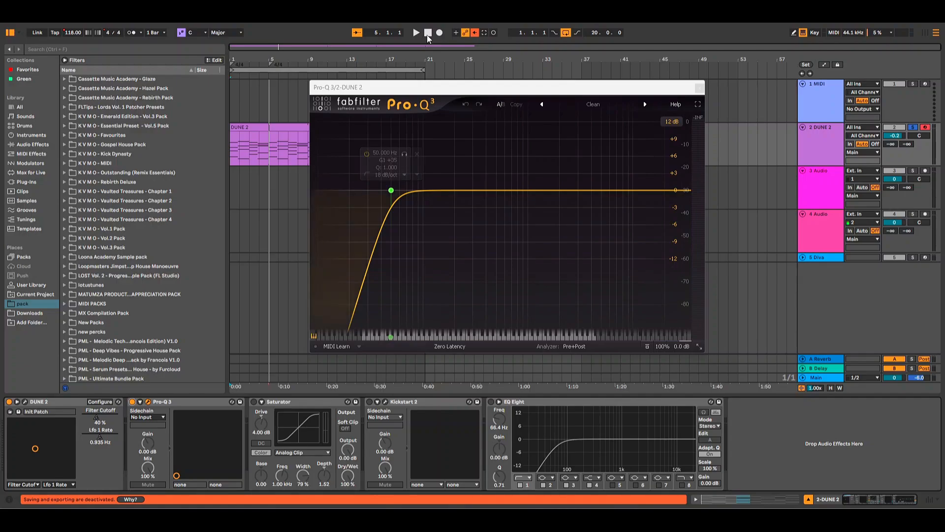
# Play the track through the Pro-Q 3 low cut while raising the filter cutoff to 56 % and LFO 1 rate to 4.24 Hz
pyautogui.click(416, 32)
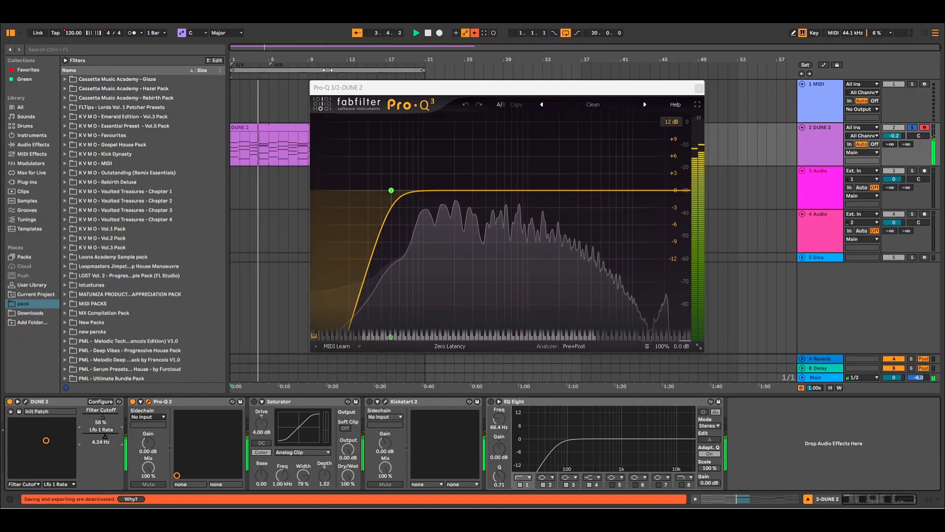
pyautogui.click(428, 34)
pyautogui.moveTo(400, 179)
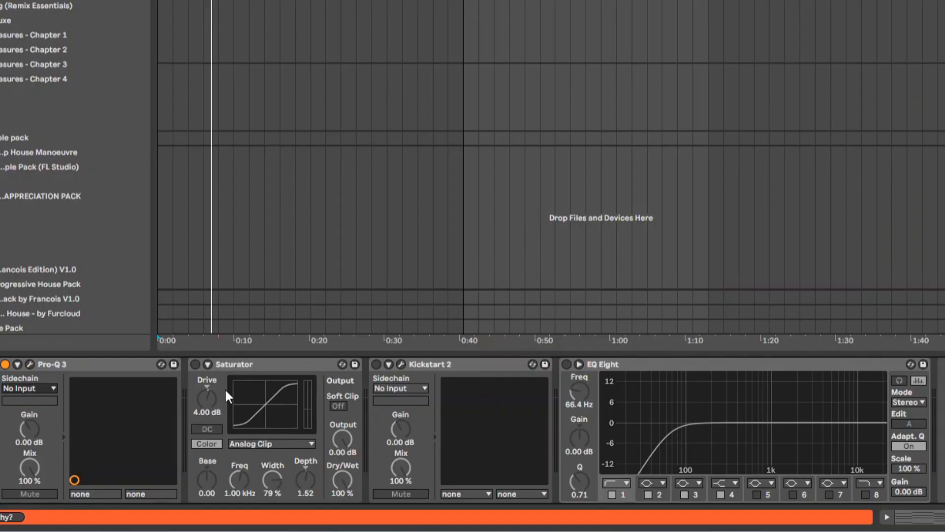
# Enable the Saturator on the DUNE 2 track and check its curve types, keeping Analog Clip
pyautogui.click(195, 363)
pyautogui.click(241, 365)
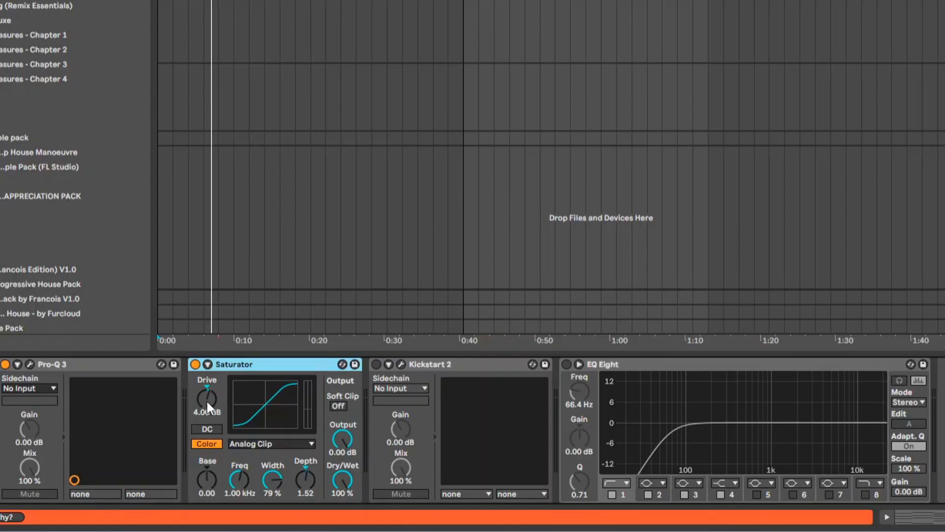
pyautogui.click(270, 449)
pyautogui.click(267, 448)
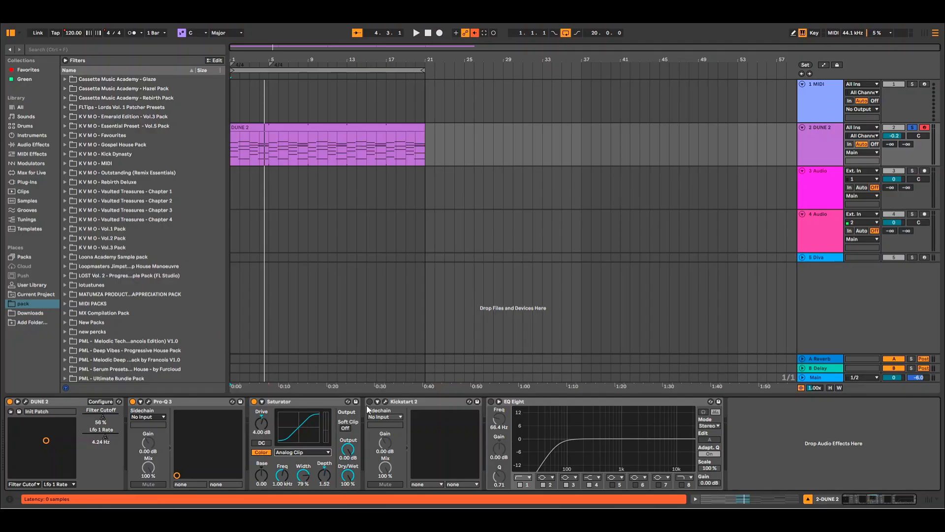
# Enable Kickstart 2 on the DUNE 2 track and check its 1/4 sync ducking curve, closing the plug-in window when done
pyautogui.click(387, 377)
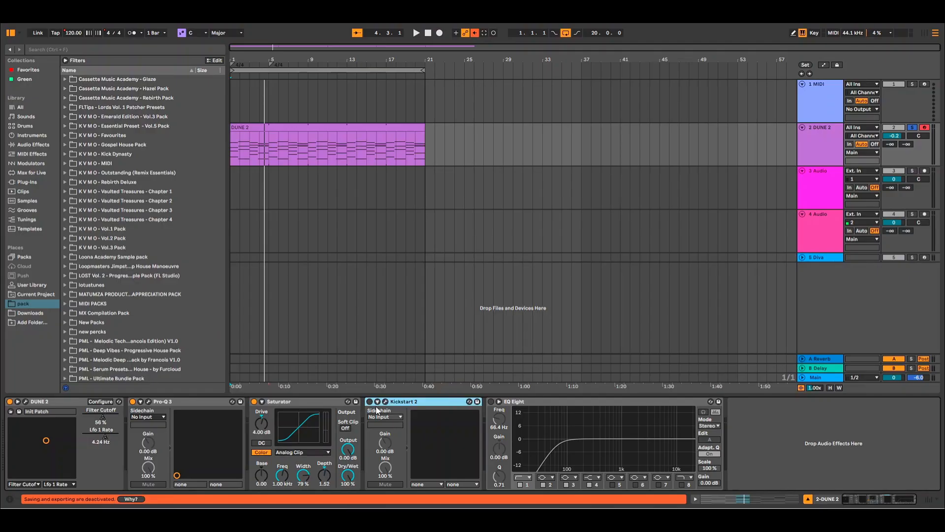
pyautogui.click(370, 401)
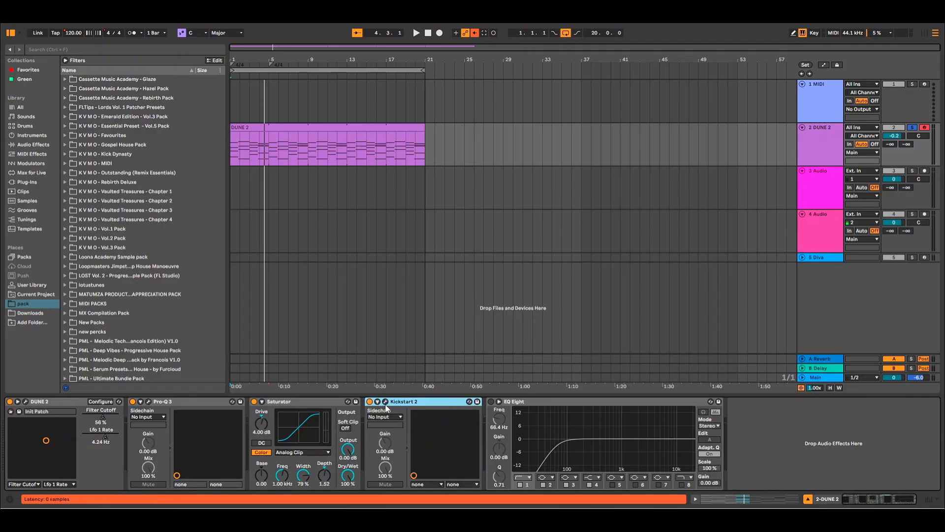
pyautogui.click(386, 402)
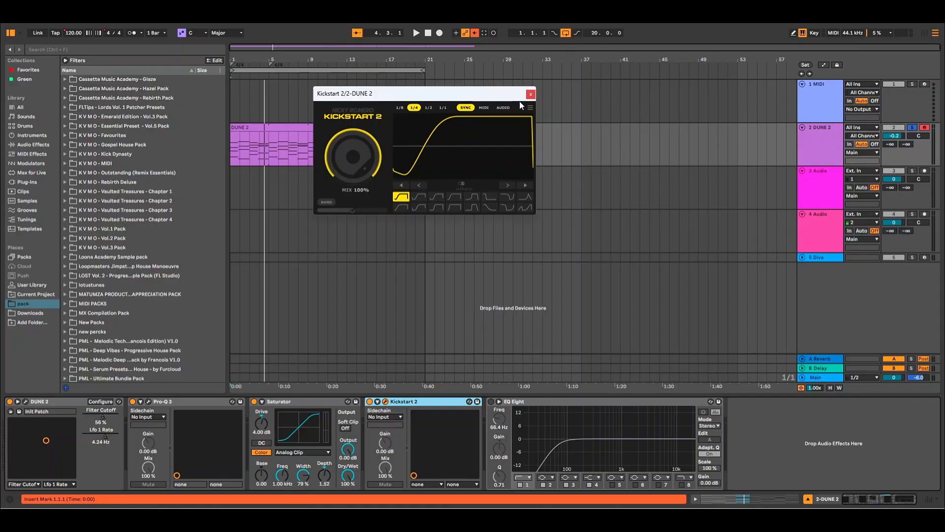
pyautogui.click(531, 94)
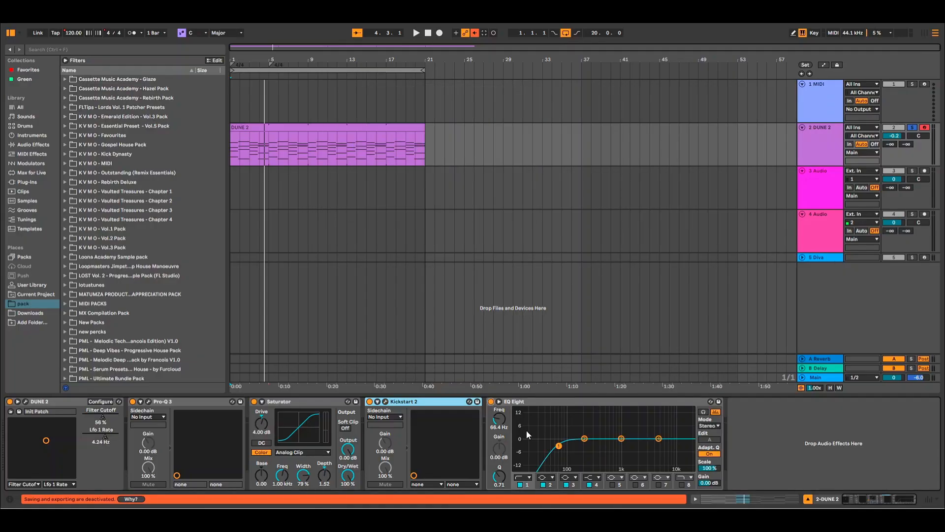
# Enable EQ Eight with its low cut at 72.6 Hz and audition the full chain while sweeping the filter cutoff, ending at 58 %
pyautogui.moveTo(558, 445); pyautogui.dragTo(561, 445)
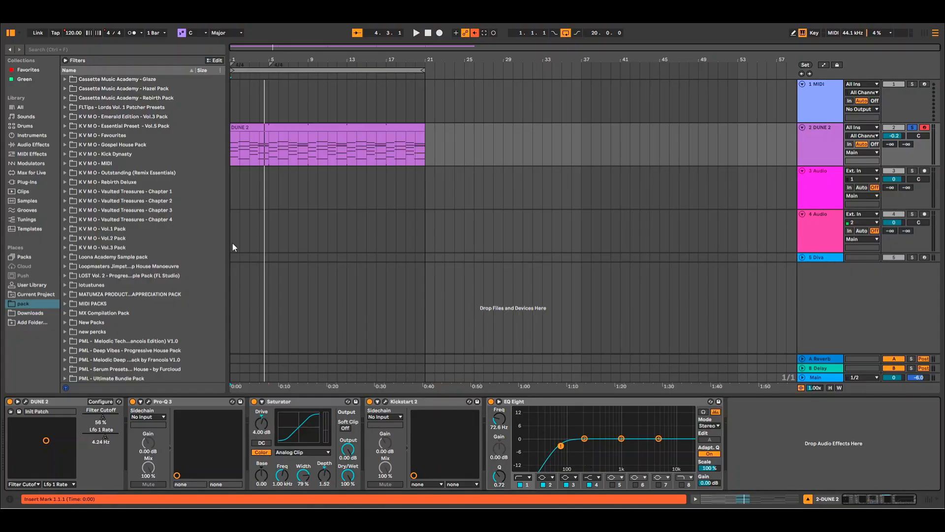
pyautogui.click(428, 33)
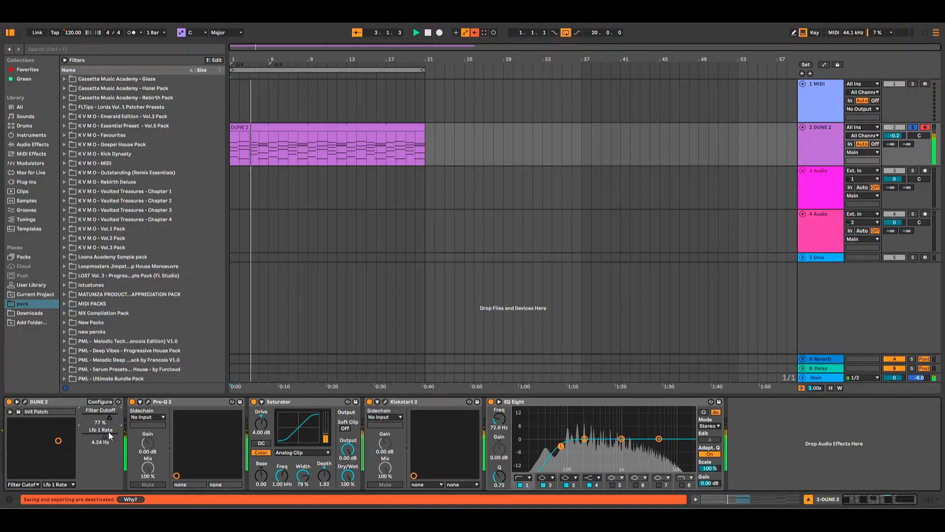
pyautogui.moveTo(107, 440)
pyautogui.mouseDown()
pyautogui.moveTo(108, 455)
pyautogui.moveTo(116, 417)
pyautogui.moveTo(97, 417)
pyautogui.moveTo(107, 417)
pyautogui.moveTo(109, 437)
pyautogui.moveTo(113, 417)
pyautogui.moveTo(114, 440)
pyautogui.moveTo(99, 417)
pyautogui.moveTo(116, 417)
pyautogui.moveTo(92, 417)
pyautogui.moveTo(105, 422)
pyautogui.mouseUp()
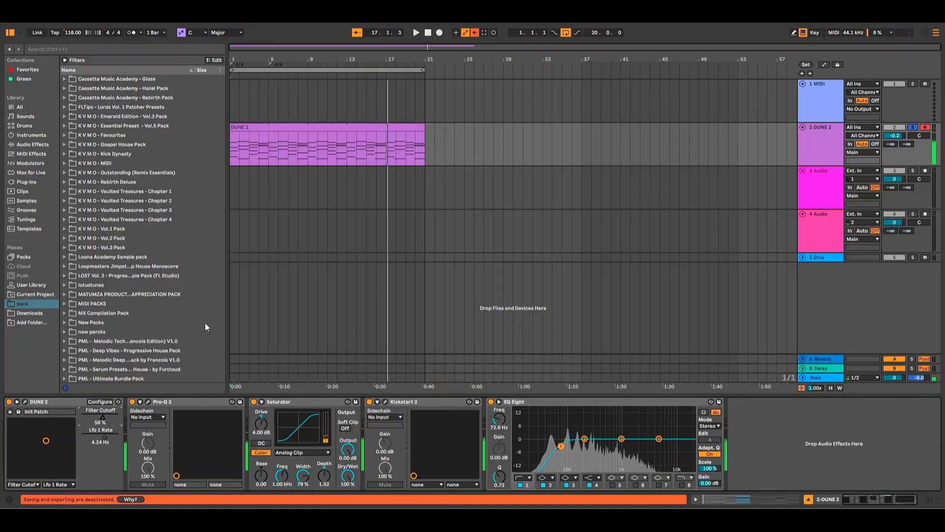
pyautogui.click(429, 33)
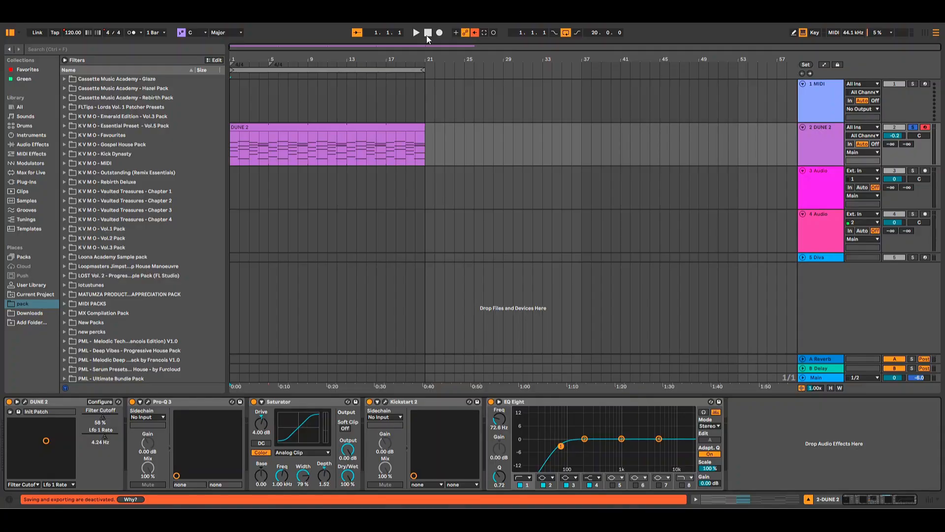